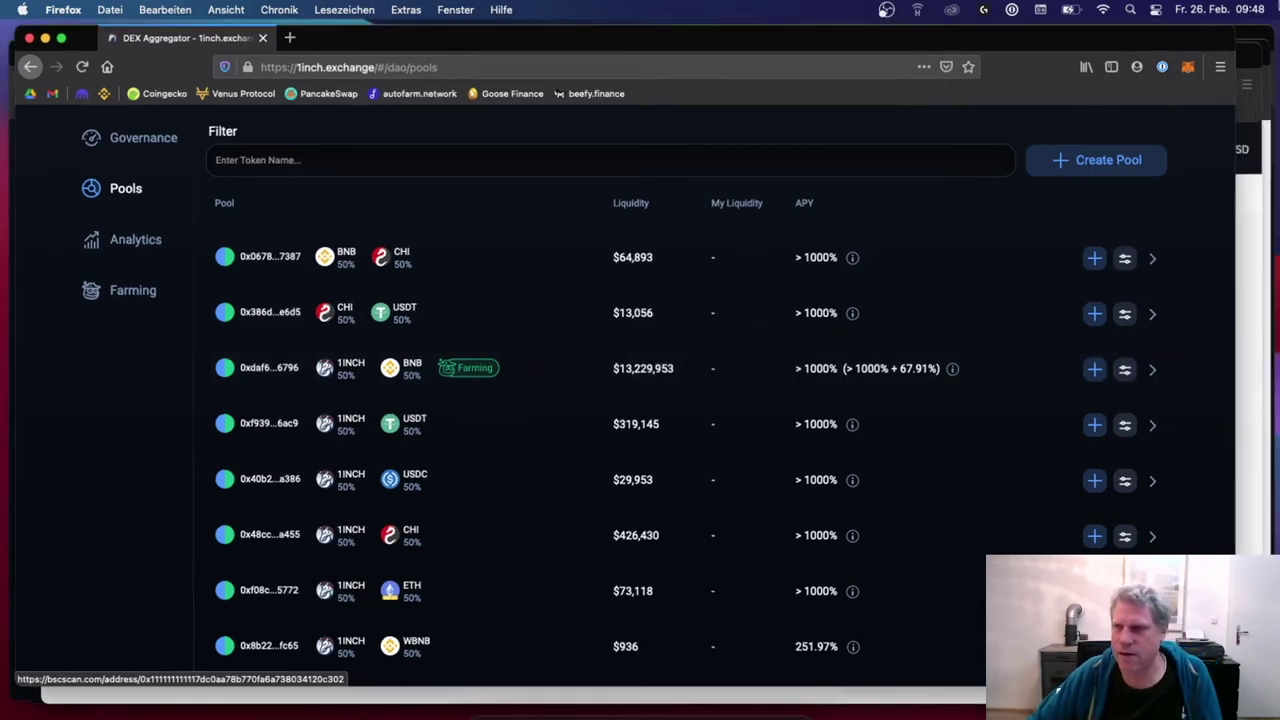
Step: Show all open windows to switch away from the 1inch Exchange Pools page
{"action": "key", "text": "ctrl+Up"}
Step: Go from the Binance withdrawal window to the Fiat and Spot wallet
{"action": "left_click", "coordinate": [874, 571]}
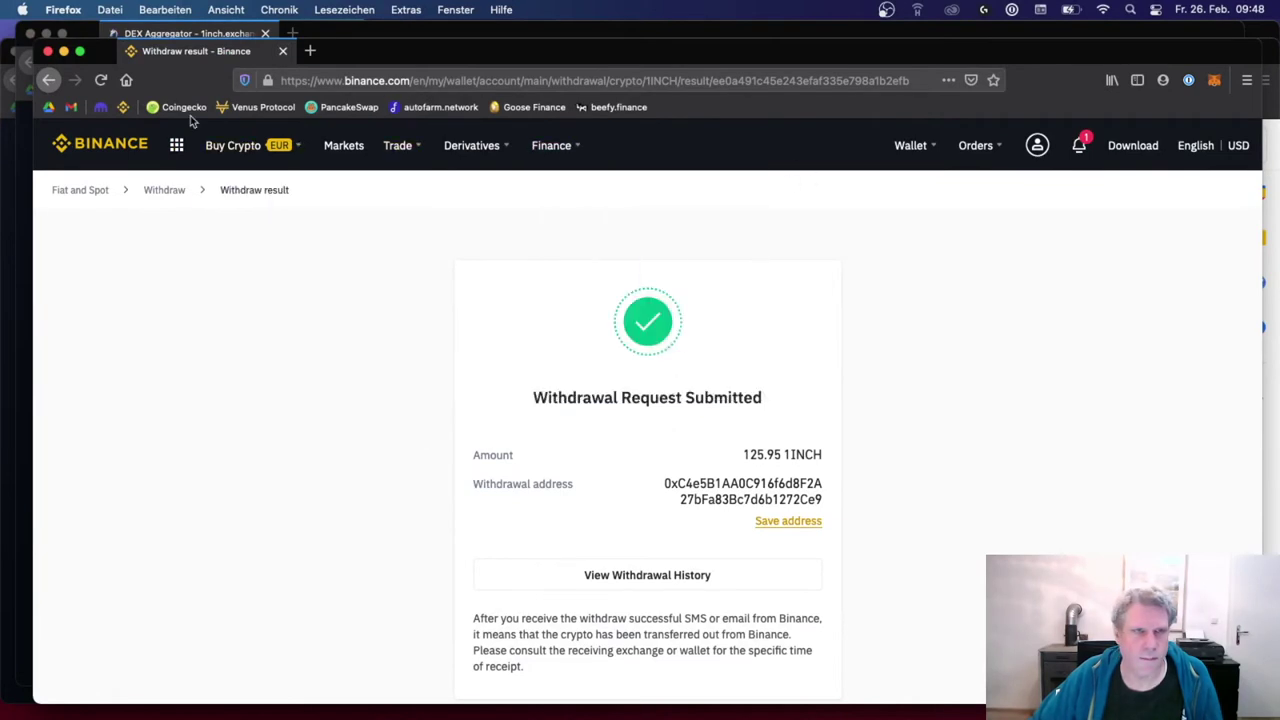
{"action": "left_click", "coordinate": [100, 143]}
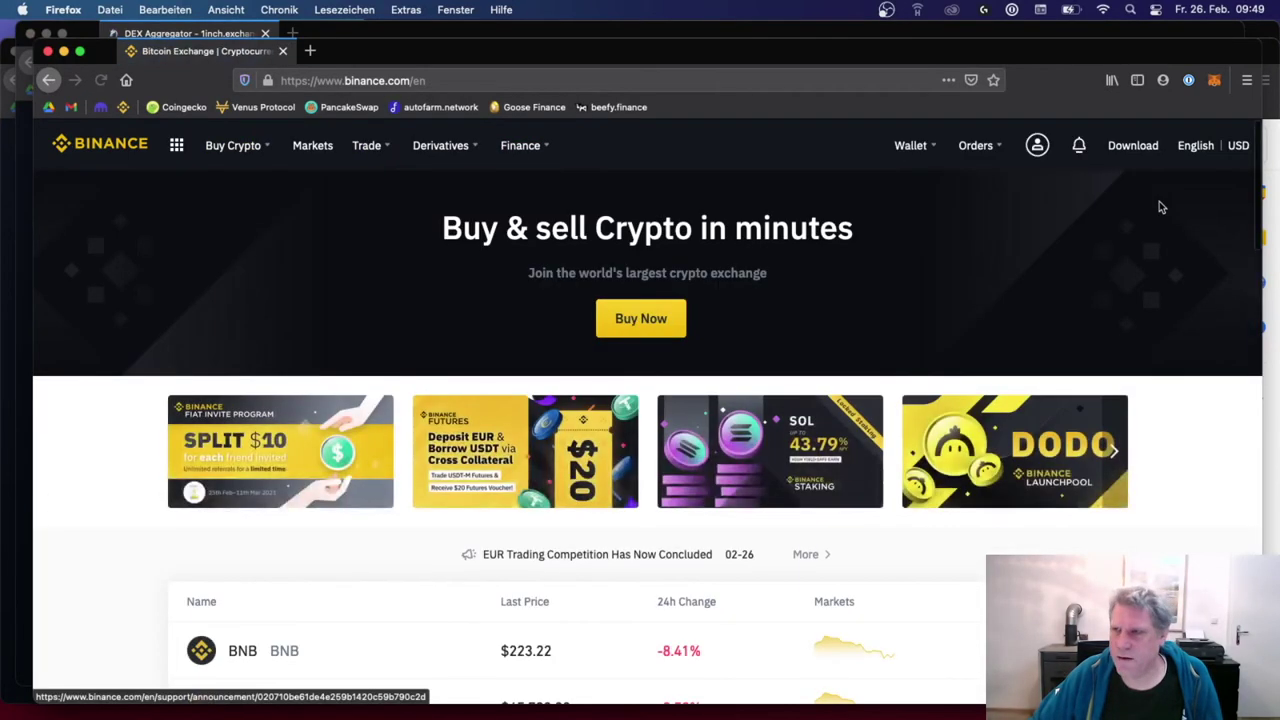
{"action": "mouse_move", "coordinate": [912, 145]}
{"action": "left_click", "coordinate": [935, 220]}
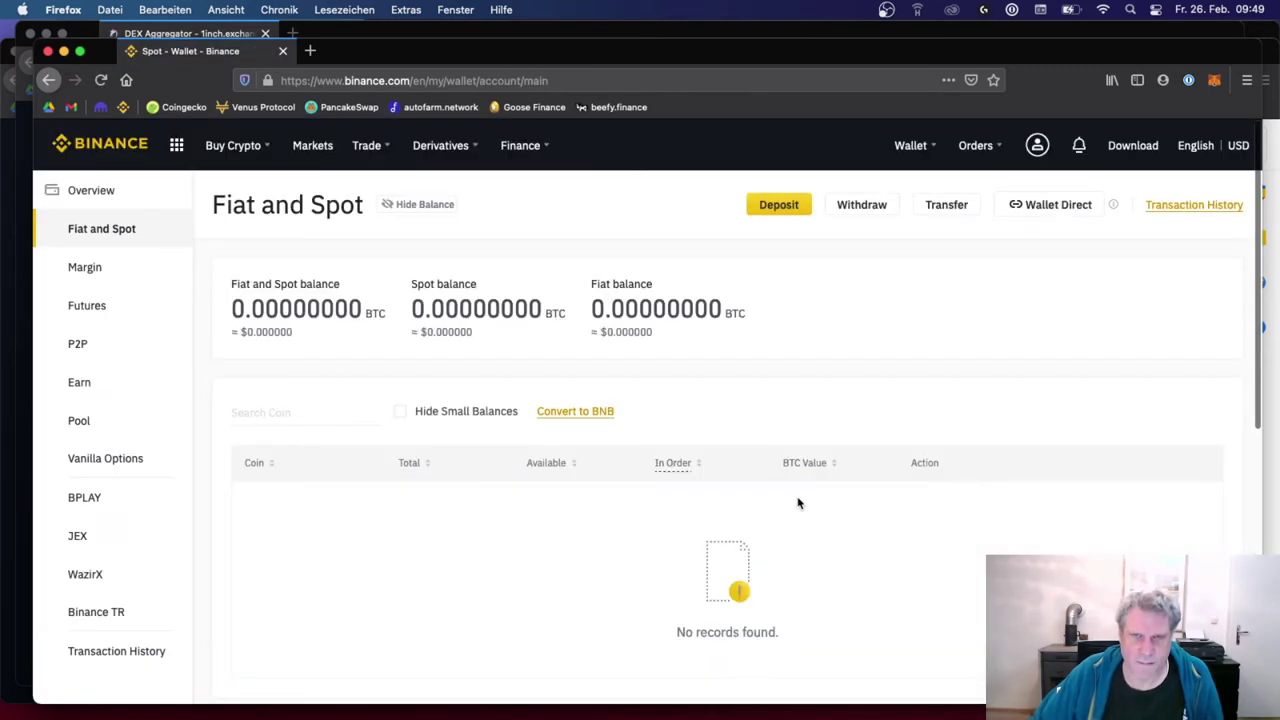
Step: Filter the wallet's coins to '1inch' to reveal the 0.00000000 1INCH balance
{"action": "scroll", "coordinate": [428, 514], "scroll_direction": "down", "scroll_amount": 3}
{"action": "scroll", "coordinate": [428, 514], "scroll_direction": "up", "scroll_amount": 3}
{"action": "left_click", "coordinate": [329, 414]}
{"action": "type", "text": "1inch"}
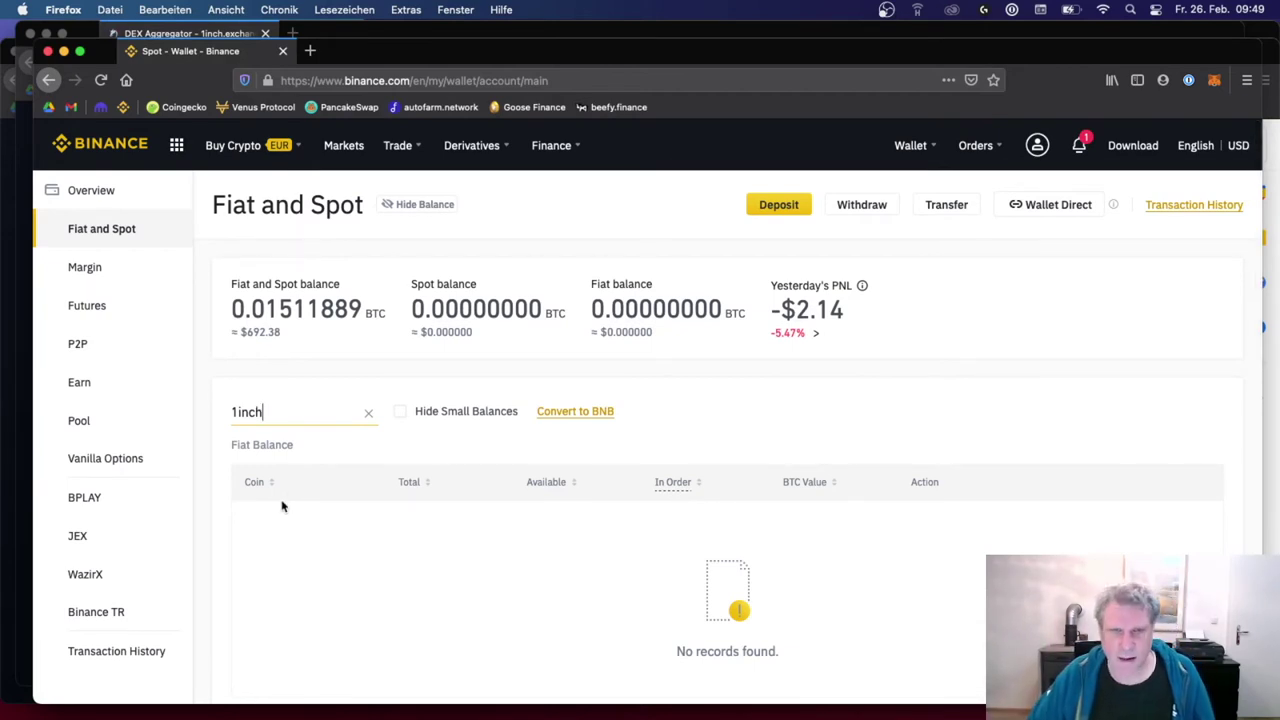
{"action": "scroll", "coordinate": [278, 514], "scroll_direction": "down", "scroll_amount": 4}
{"action": "scroll", "coordinate": [278, 515], "scroll_direction": "down", "scroll_amount": 1}
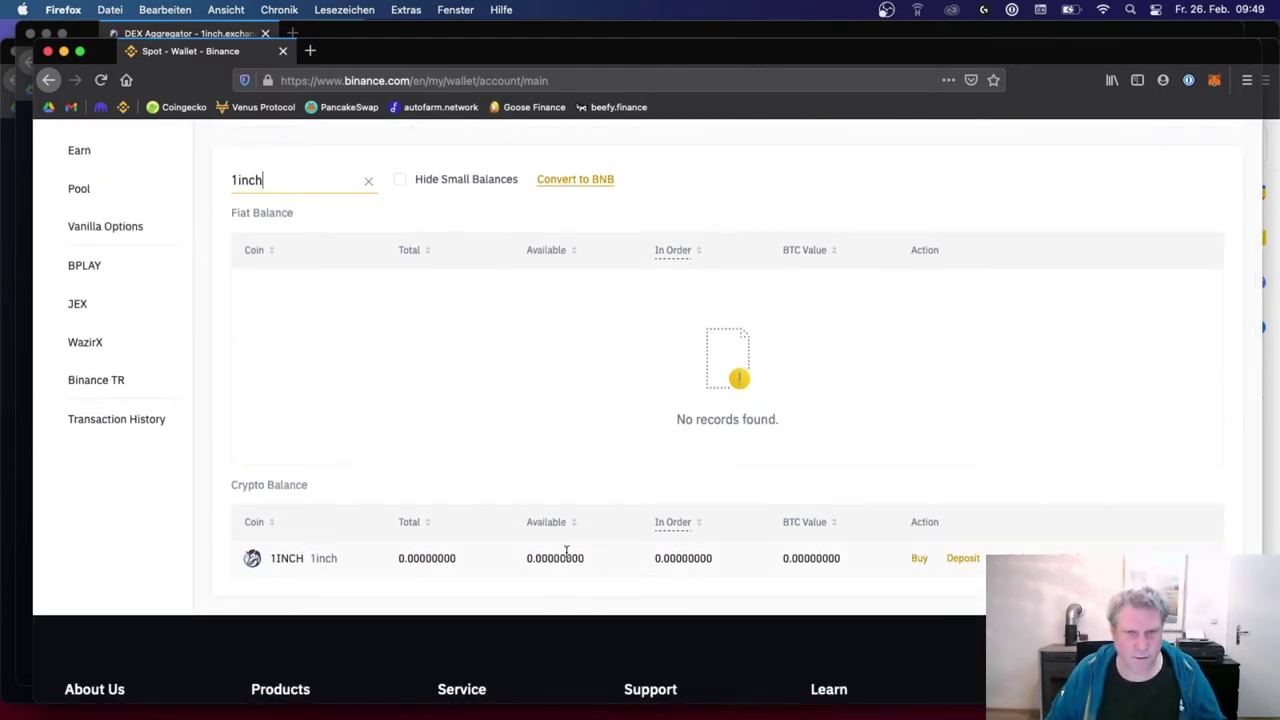
Step: Start a 1INCH withdrawal and paste the MetaMask account address as recipient
{"action": "left_click", "coordinate": [1040, 558]}
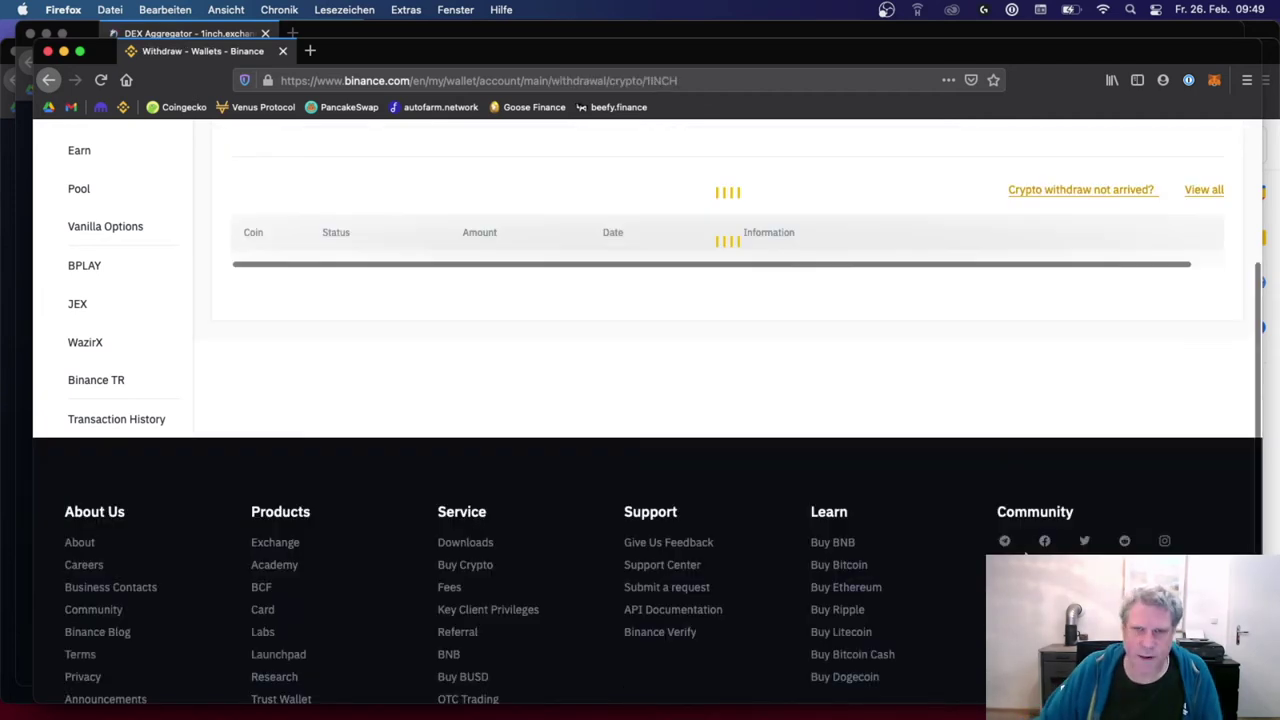
{"action": "scroll", "coordinate": [700, 338], "scroll_direction": "down", "scroll_amount": 1}
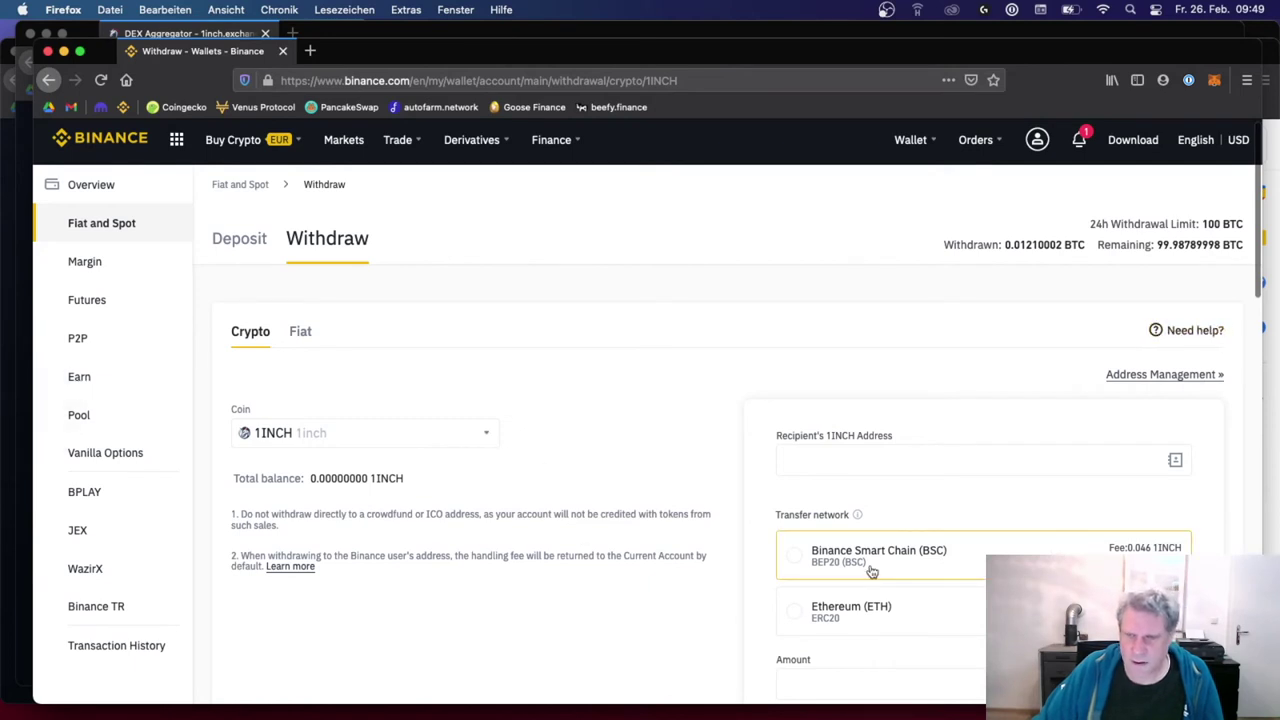
{"action": "scroll", "coordinate": [866, 572], "scroll_direction": "down", "scroll_amount": 1}
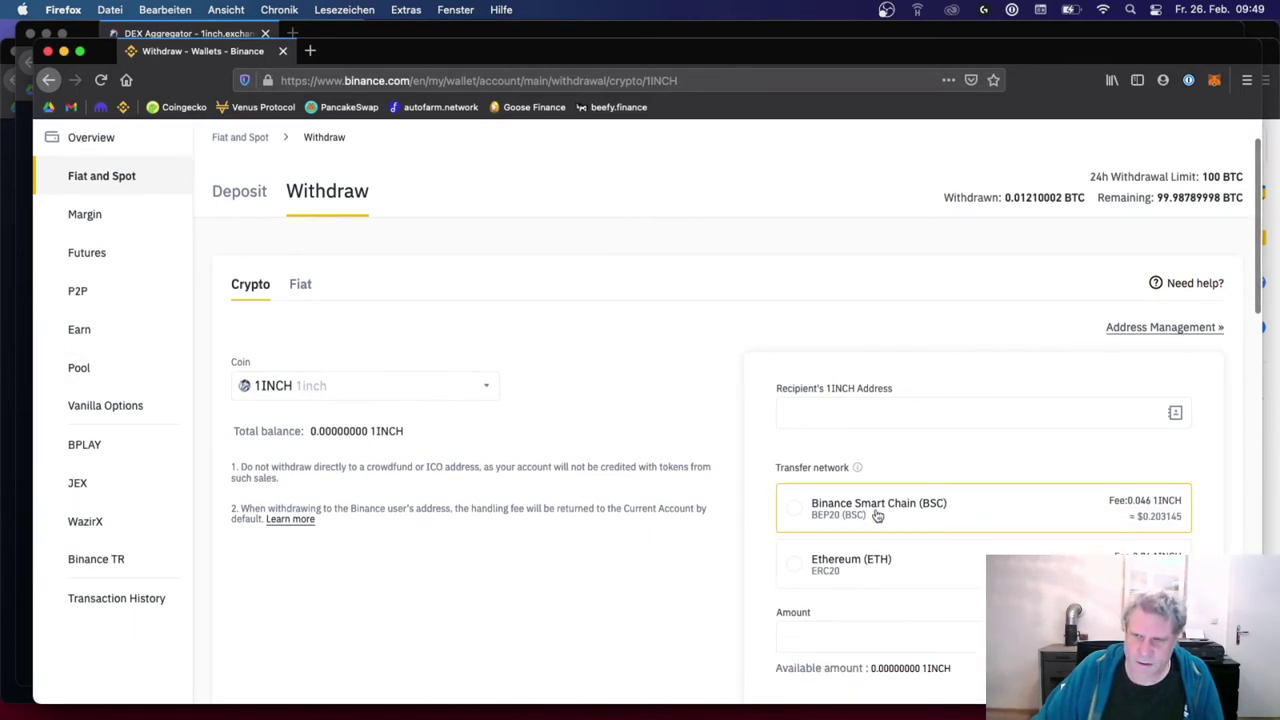
{"action": "left_click", "coordinate": [963, 426]}
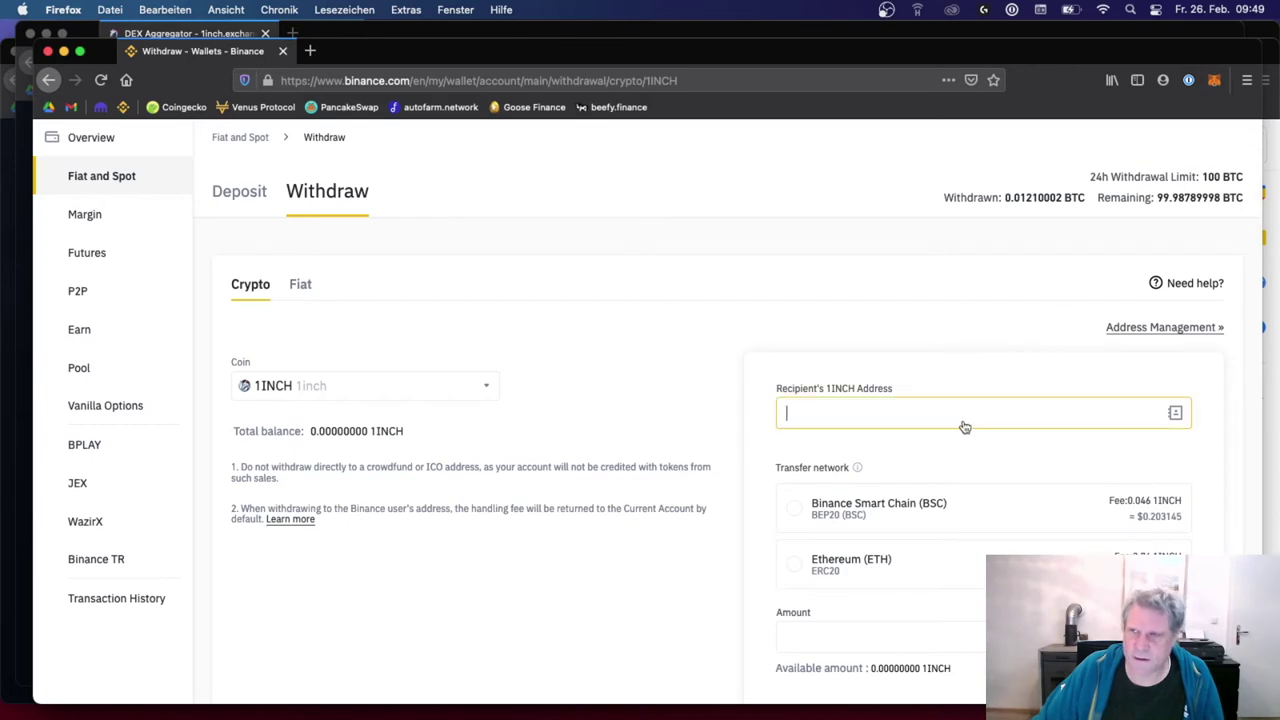
{"action": "left_click", "coordinate": [1214, 80]}
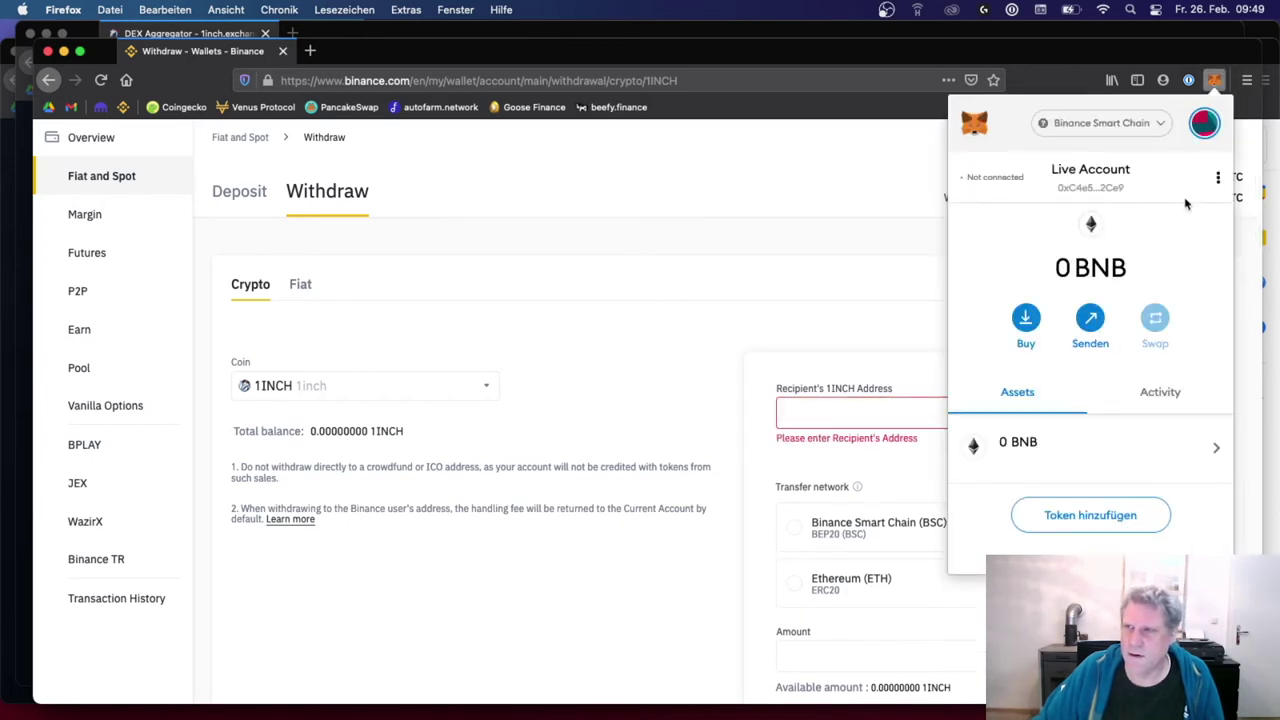
{"action": "left_click", "coordinate": [1092, 182]}
{"action": "left_click", "coordinate": [884, 414]}
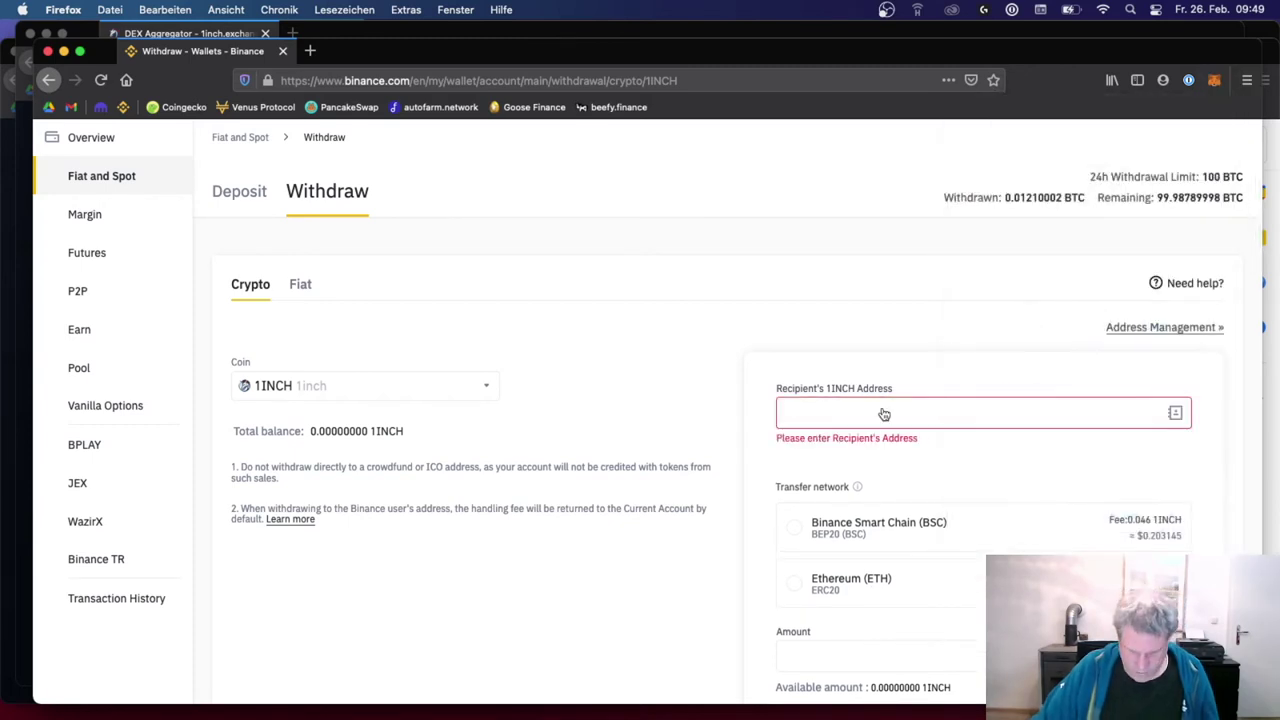
{"action": "type", "text": "0xC4e5B1AA0C91E56d8F2A27bFa83Bc7d6b1272Ce9"}
{"action": "double_click", "coordinate": [884, 414]}
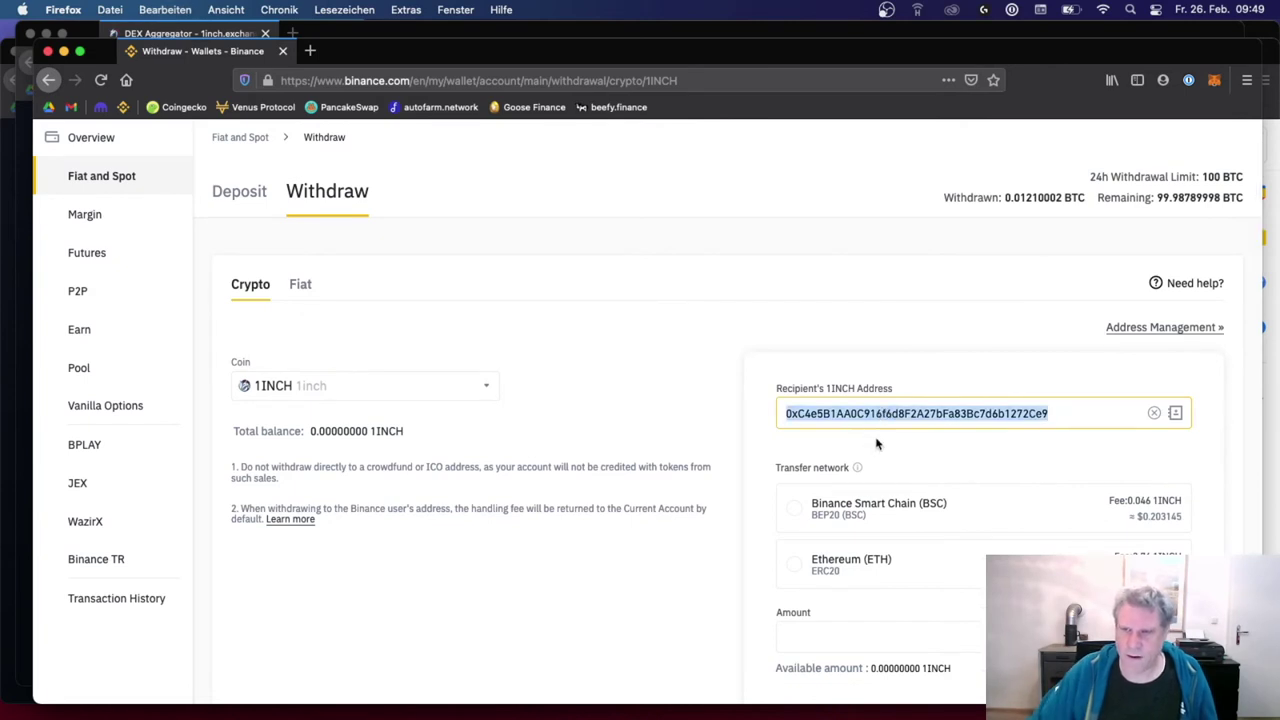
Step: Select Binance Smart Chain (BSC) as the transfer network and enter amount 0.00
{"action": "left_click", "coordinate": [877, 510]}
{"action": "scroll", "coordinate": [705, 548], "scroll_direction": "down", "scroll_amount": 1}
{"action": "left_click", "coordinate": [858, 619]}
{"action": "type", "text": "0.00"}
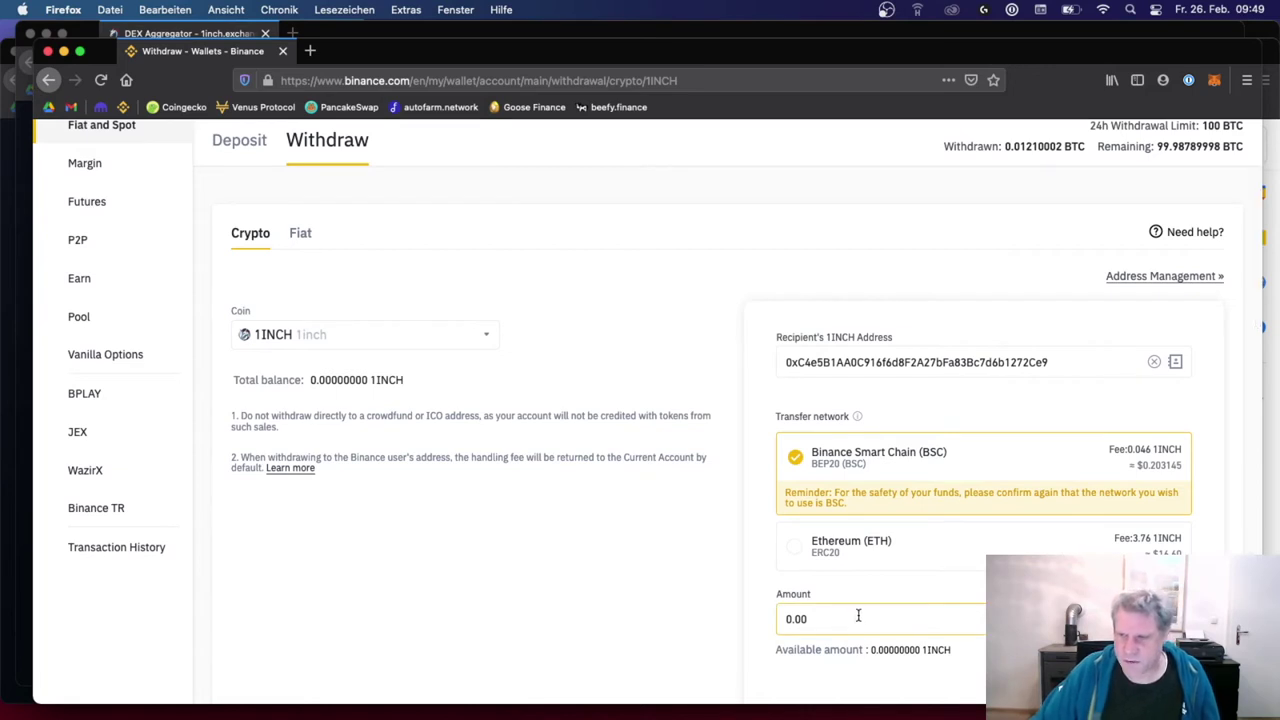
{"action": "key", "text": "Tab"}
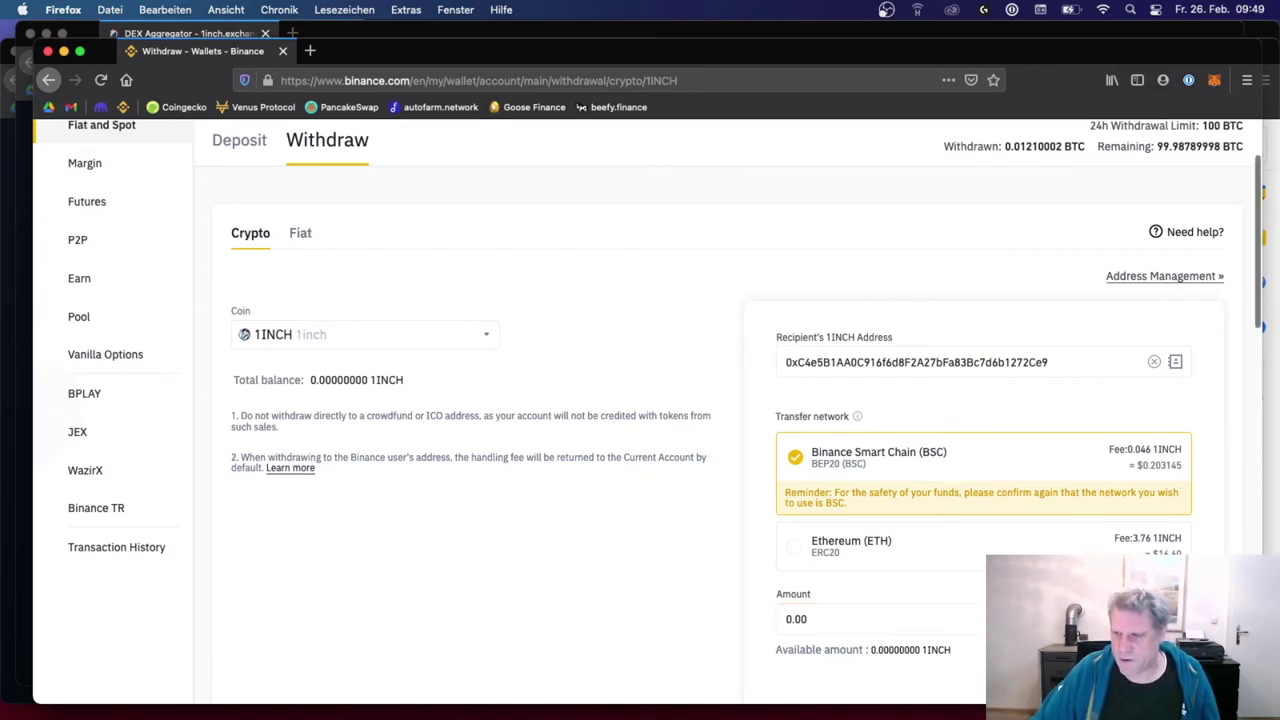
{"action": "scroll", "coordinate": [640, 400], "scroll_direction": "down", "scroll_amount": 1}
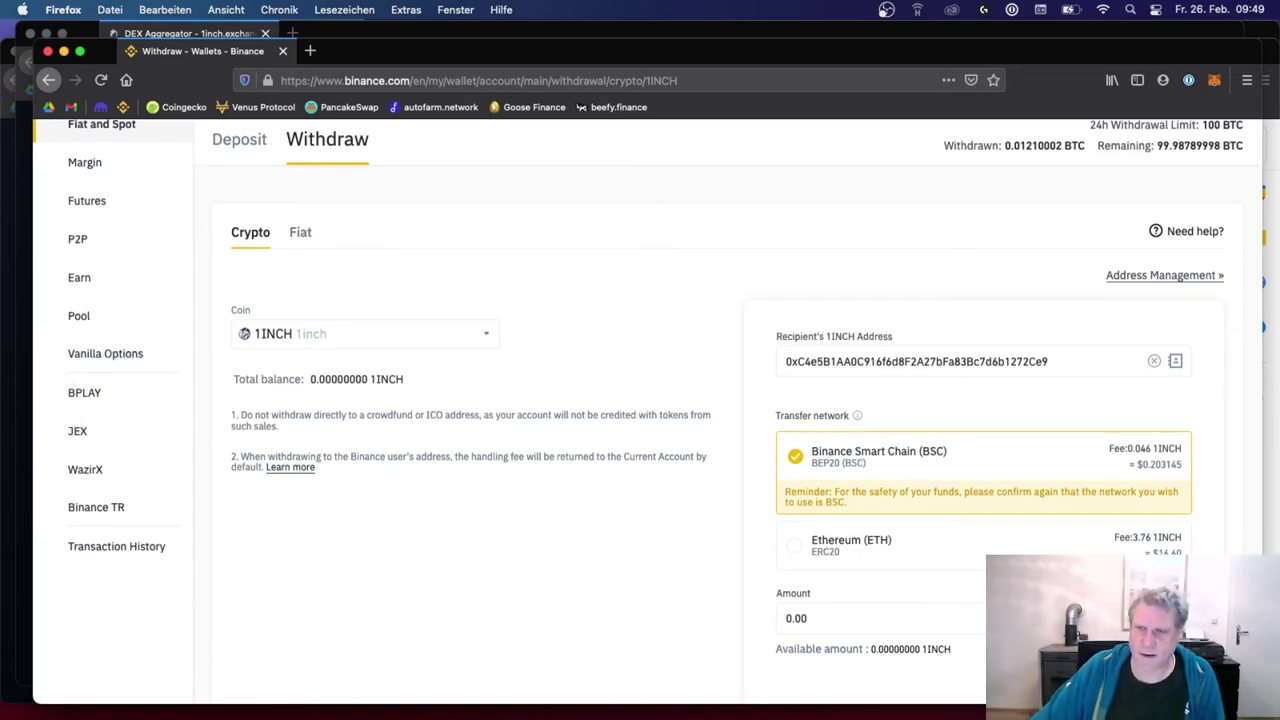
{"action": "left_click", "coordinate": [439, 84]}
Step: Search 'bridge binance smart chain' and open the Binance Bridge result
{"action": "type", "text": "bridge"}
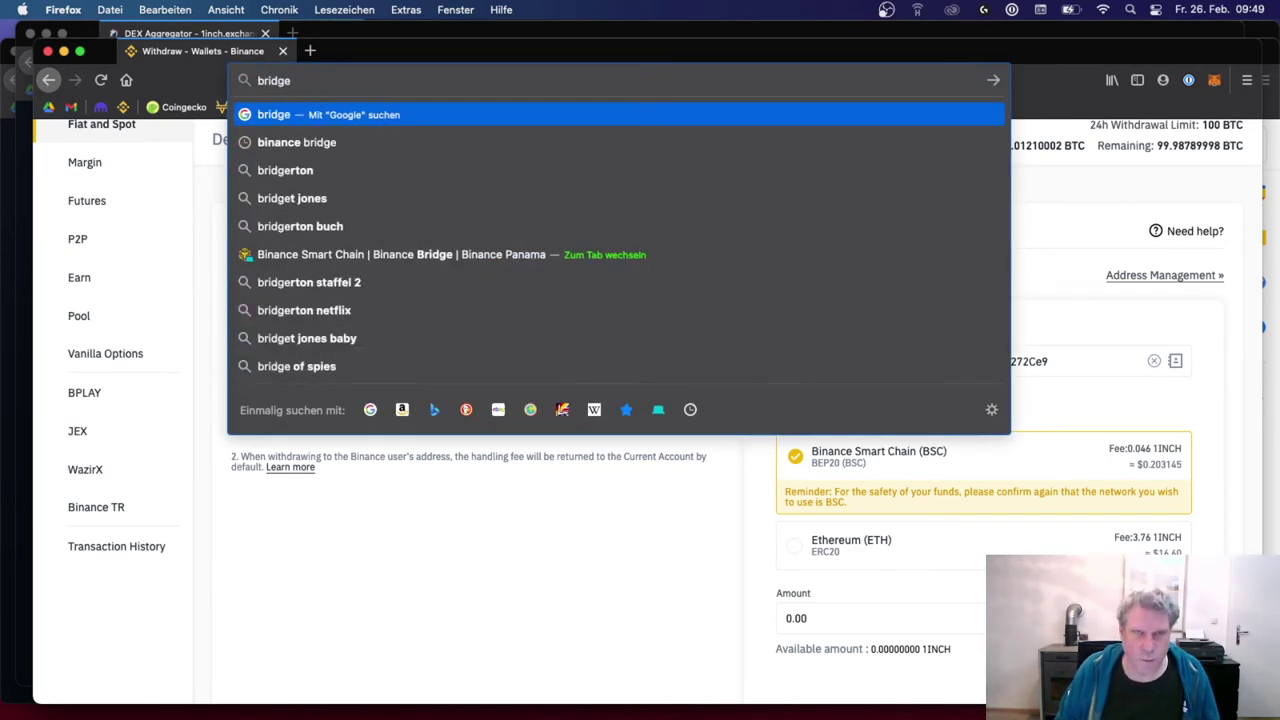
{"action": "type", "text": " binance smart chain"}
{"action": "key", "text": "Return"}
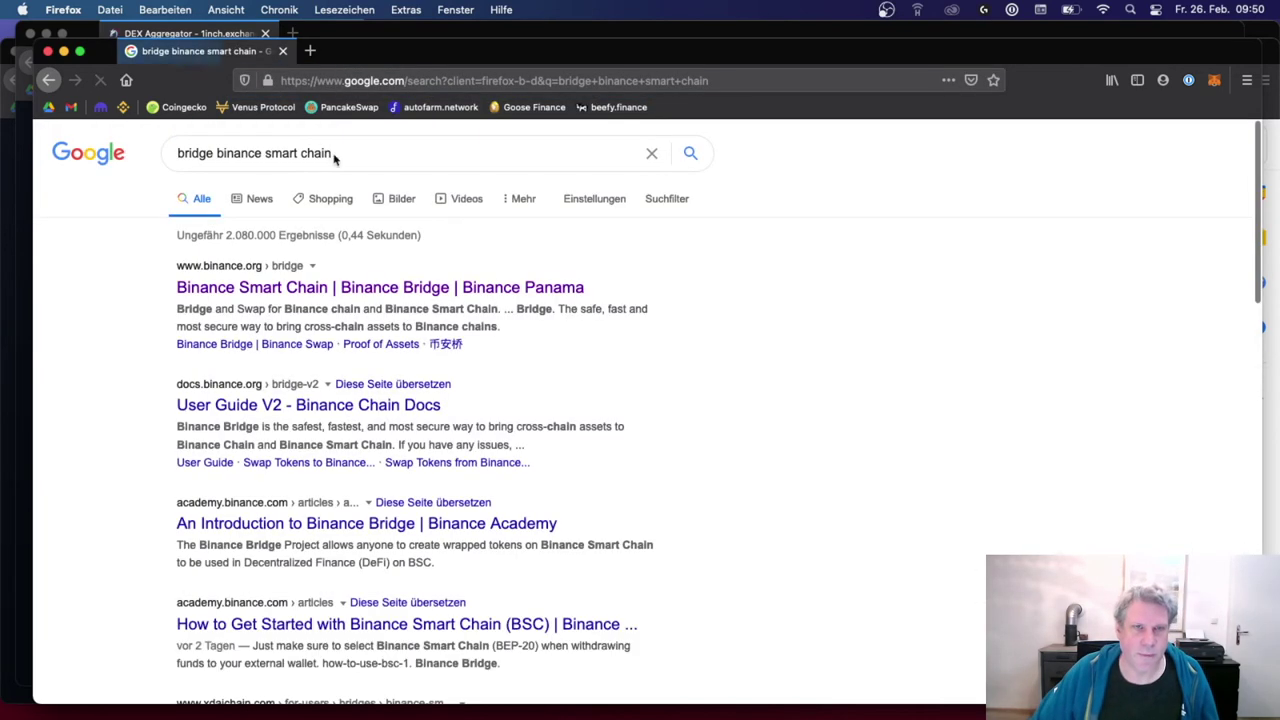
{"action": "left_click", "coordinate": [285, 287]}
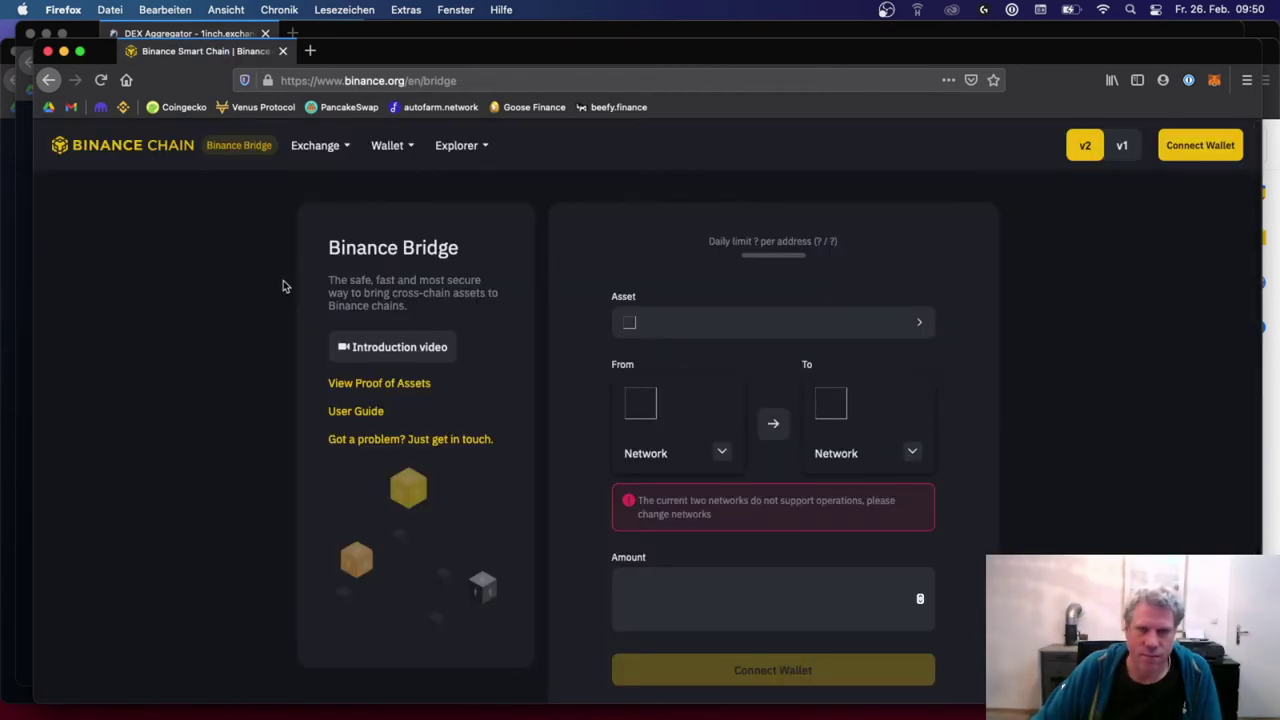
Step: Set Binance Bridge to transfer 1INCH from Ethereum Network to Binance Smart Chain
{"action": "left_click", "coordinate": [721, 452]}
{"action": "left_click", "coordinate": [748, 549]}
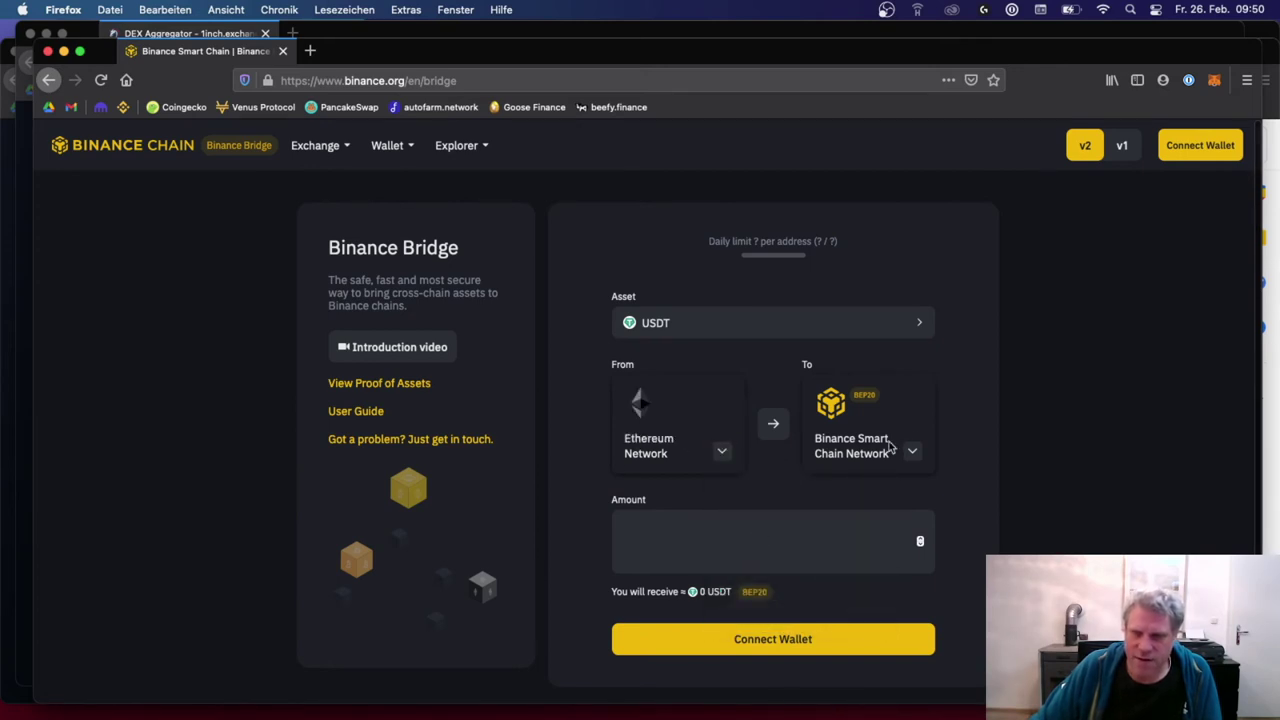
{"action": "left_click", "coordinate": [717, 330]}
{"action": "left_click", "coordinate": [636, 288]}
{"action": "type", "text": "1inch"}
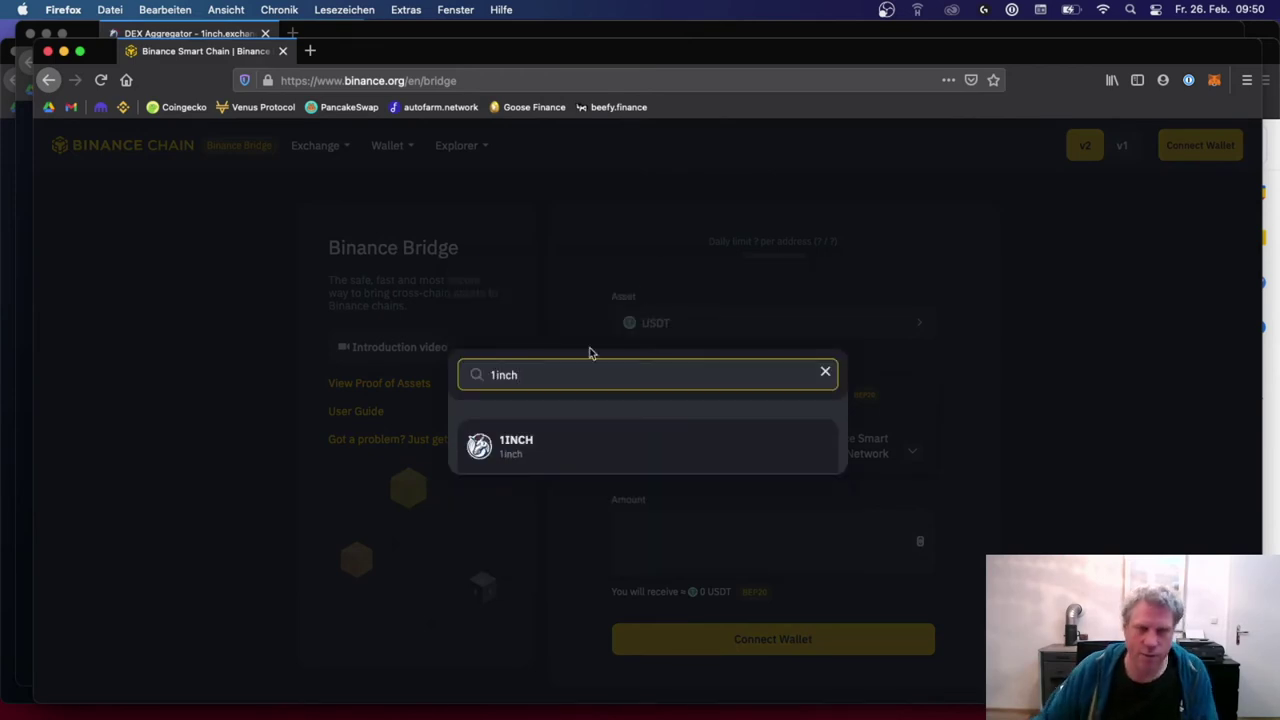
{"action": "left_click", "coordinate": [550, 445]}
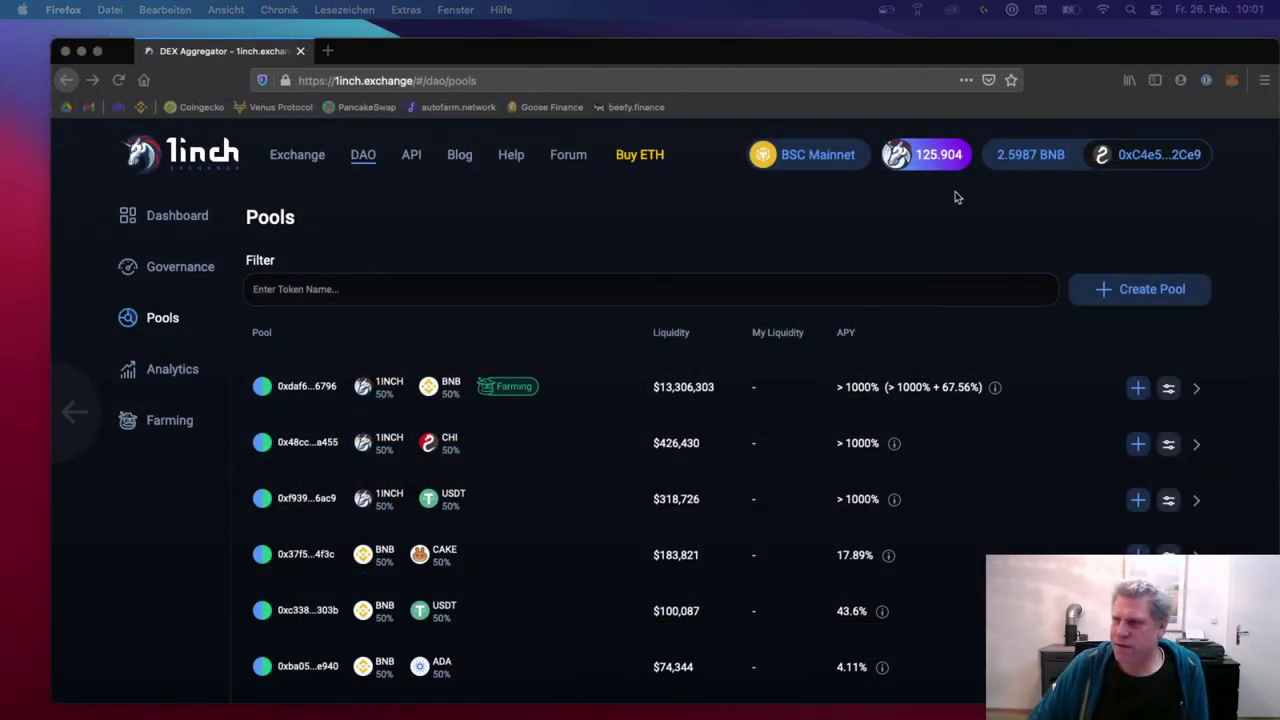
{"action": "left_click", "coordinate": [1231, 81]}
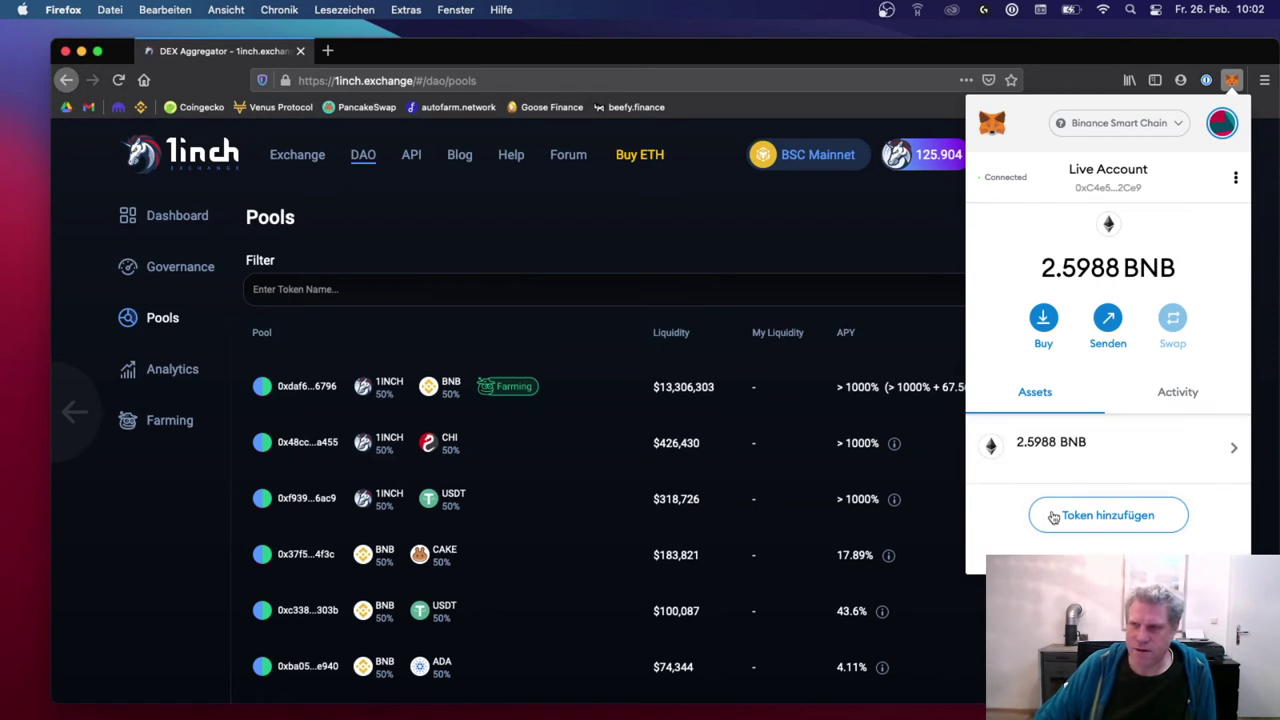
{"action": "left_click", "coordinate": [912, 240]}
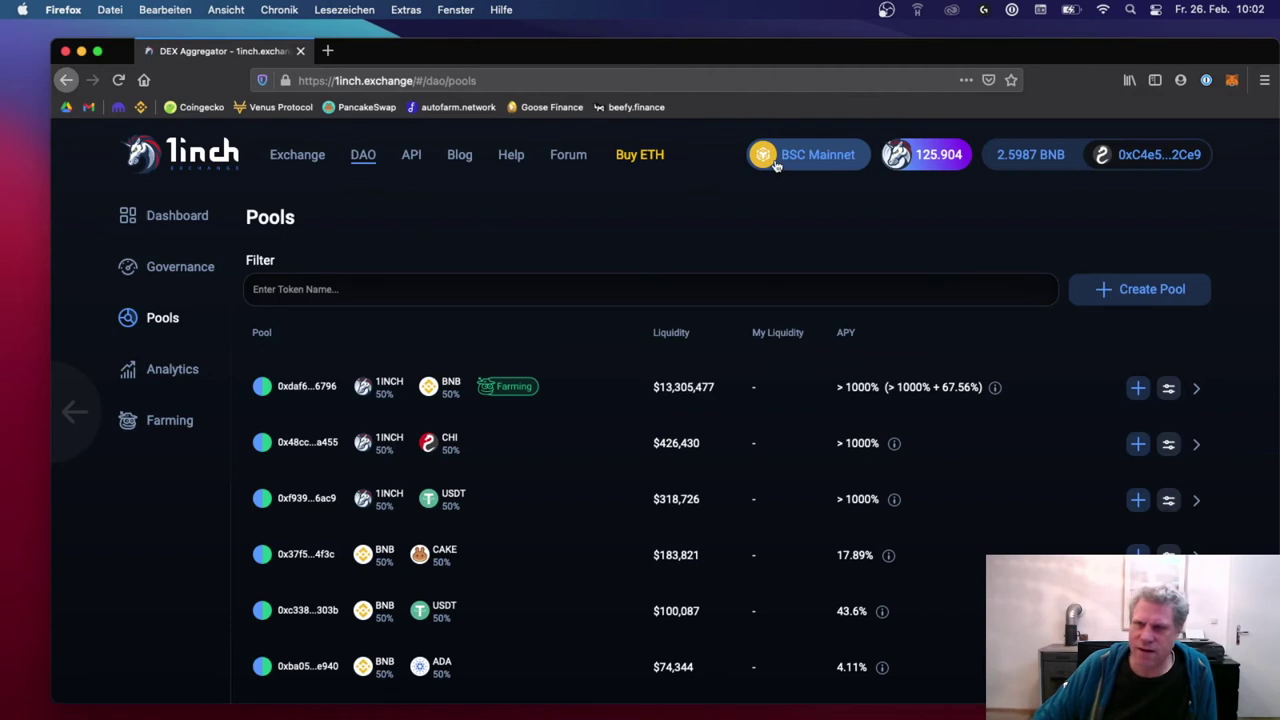
{"action": "left_click", "coordinate": [811, 163]}
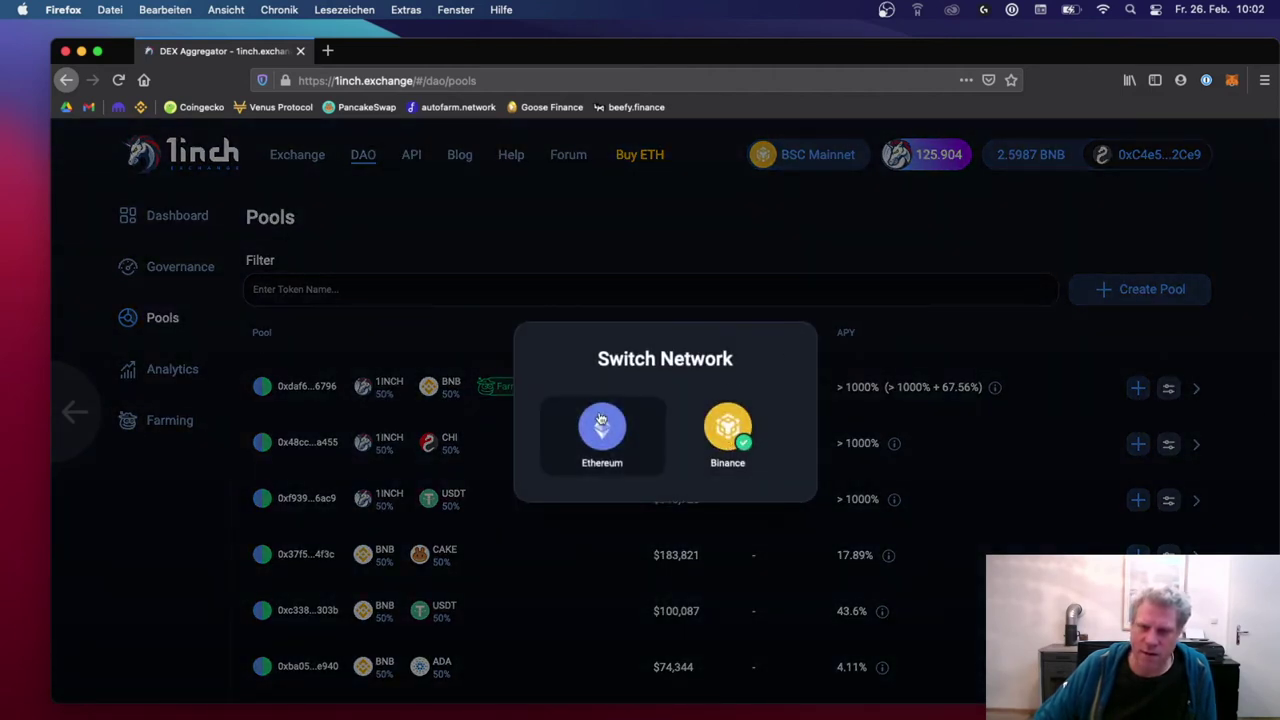
{"action": "left_click", "coordinate": [857, 240]}
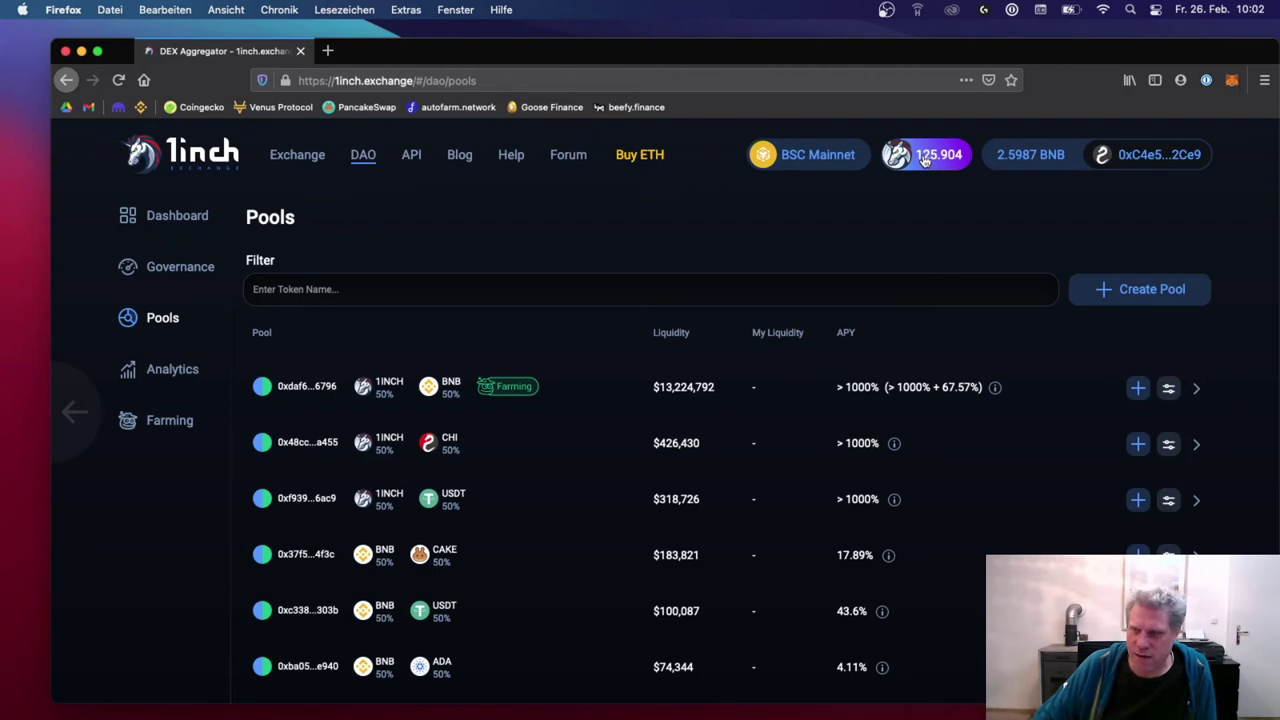
Step: Add the 1INCH Token to MetaMask so 125.904 1INCH is listed beside 2.5987 BNB
{"action": "left_click", "coordinate": [1232, 80]}
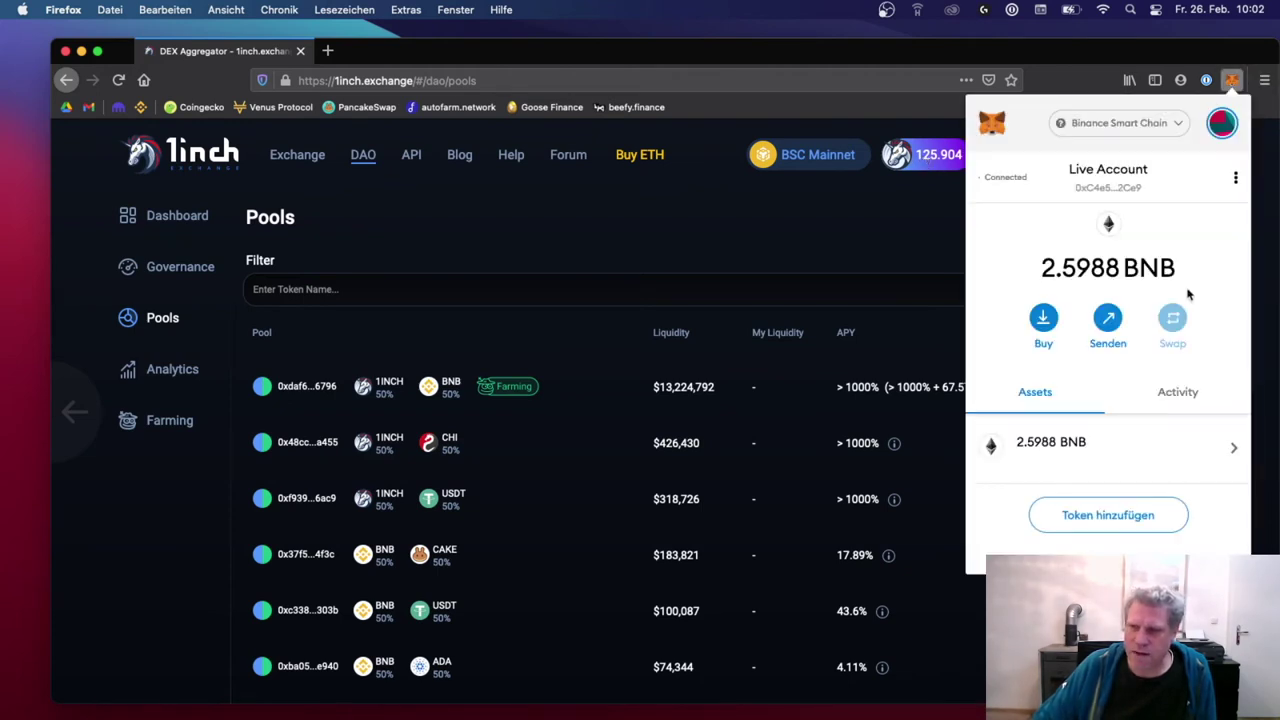
{"action": "left_click", "coordinate": [1120, 516]}
{"action": "type", "text": "1"}
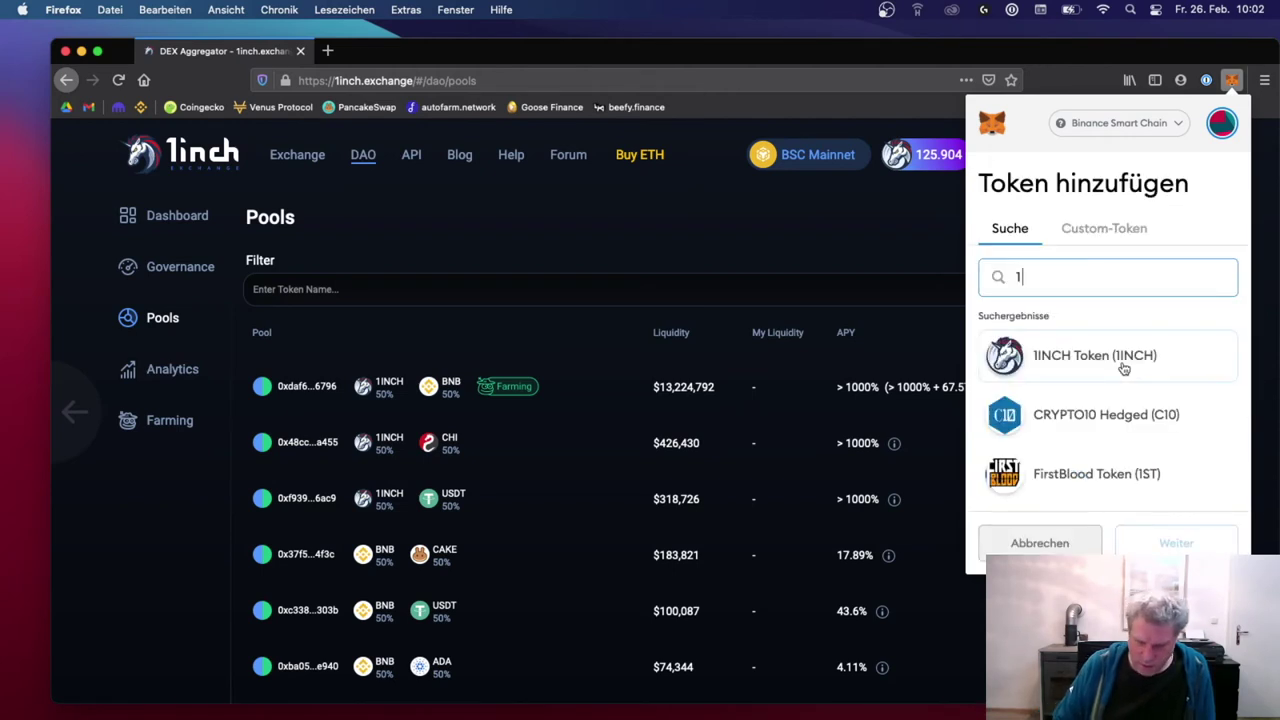
{"action": "left_click", "coordinate": [1040, 543]}
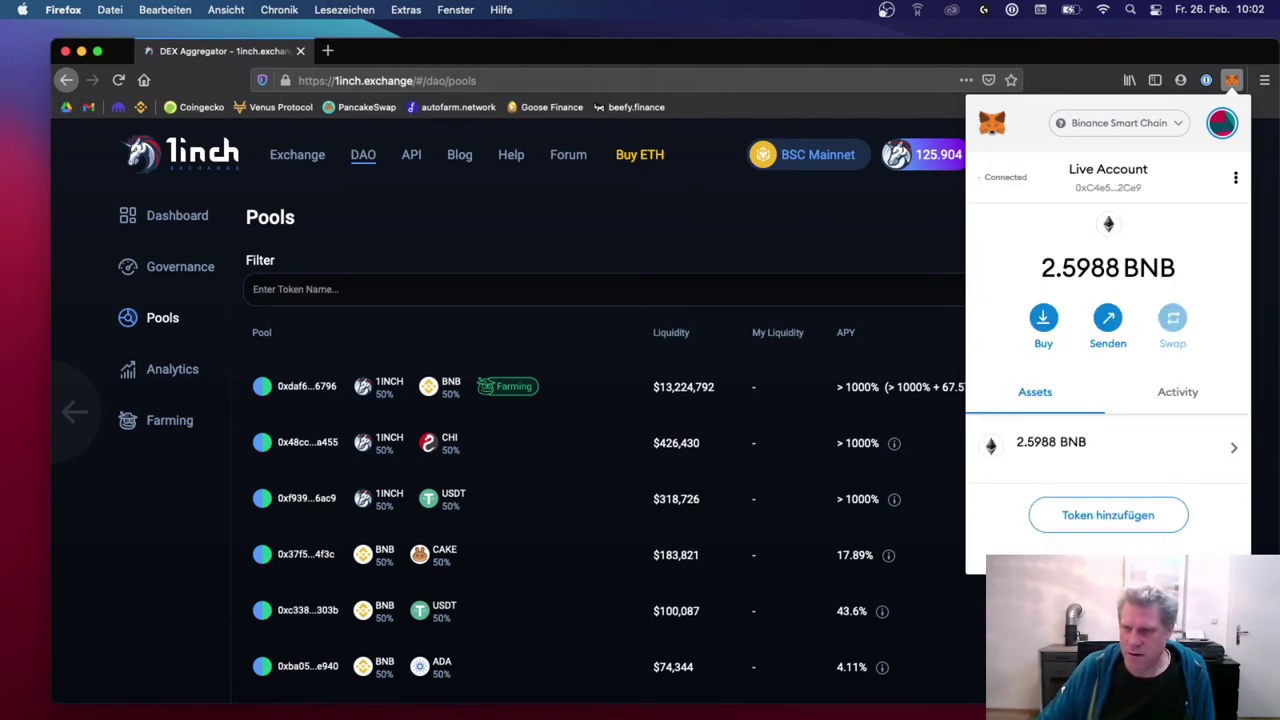
{"action": "left_click", "coordinate": [1102, 516]}
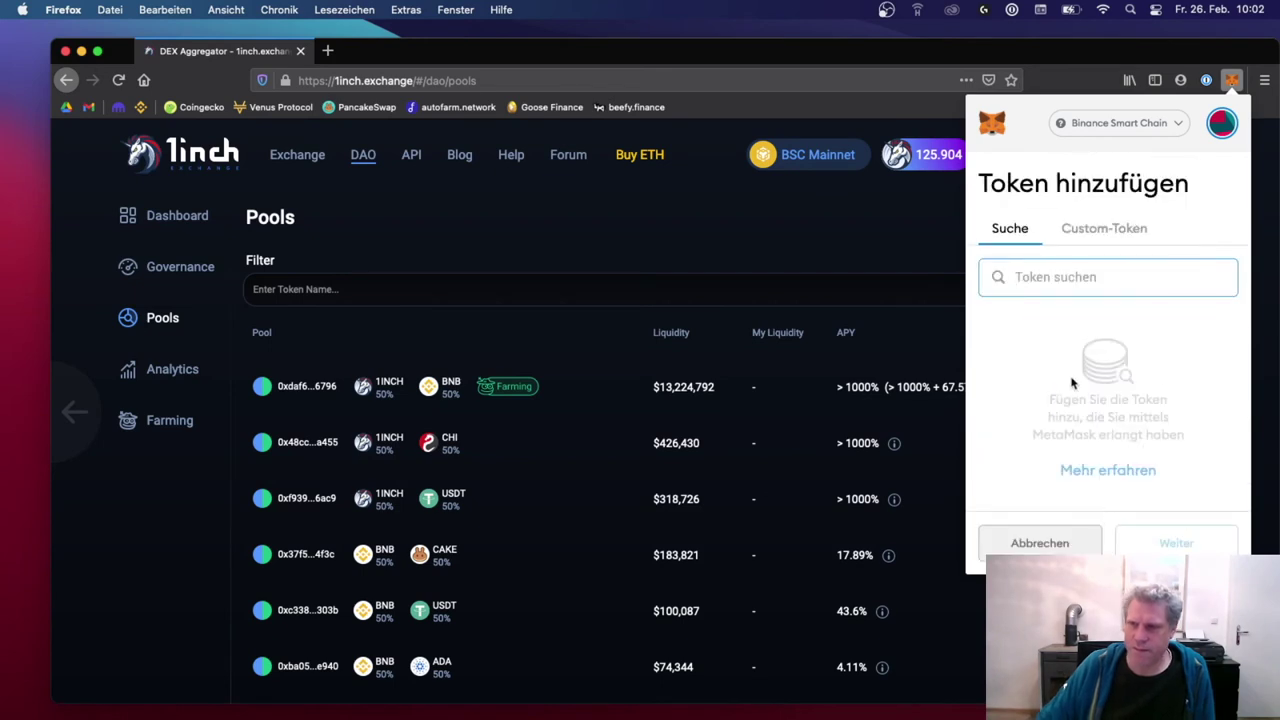
{"action": "type", "text": "1inch"}
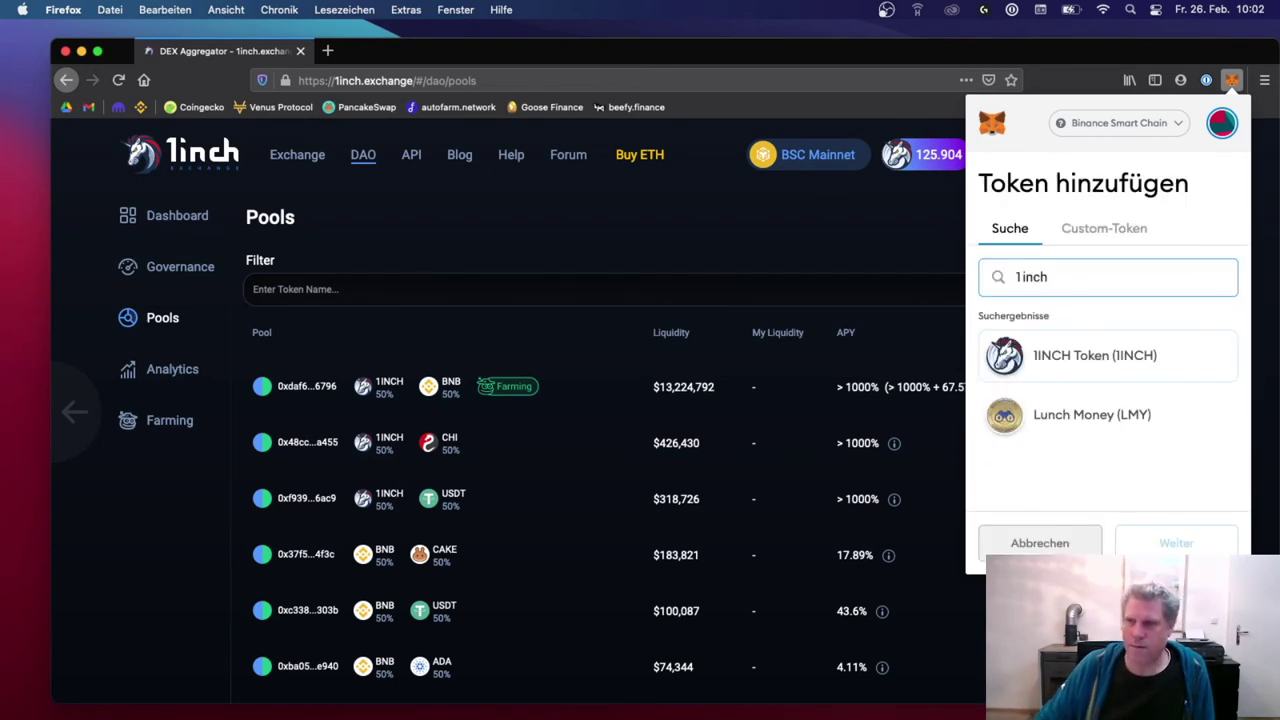
{"action": "left_click", "coordinate": [1106, 371]}
{"action": "left_click", "coordinate": [1153, 545]}
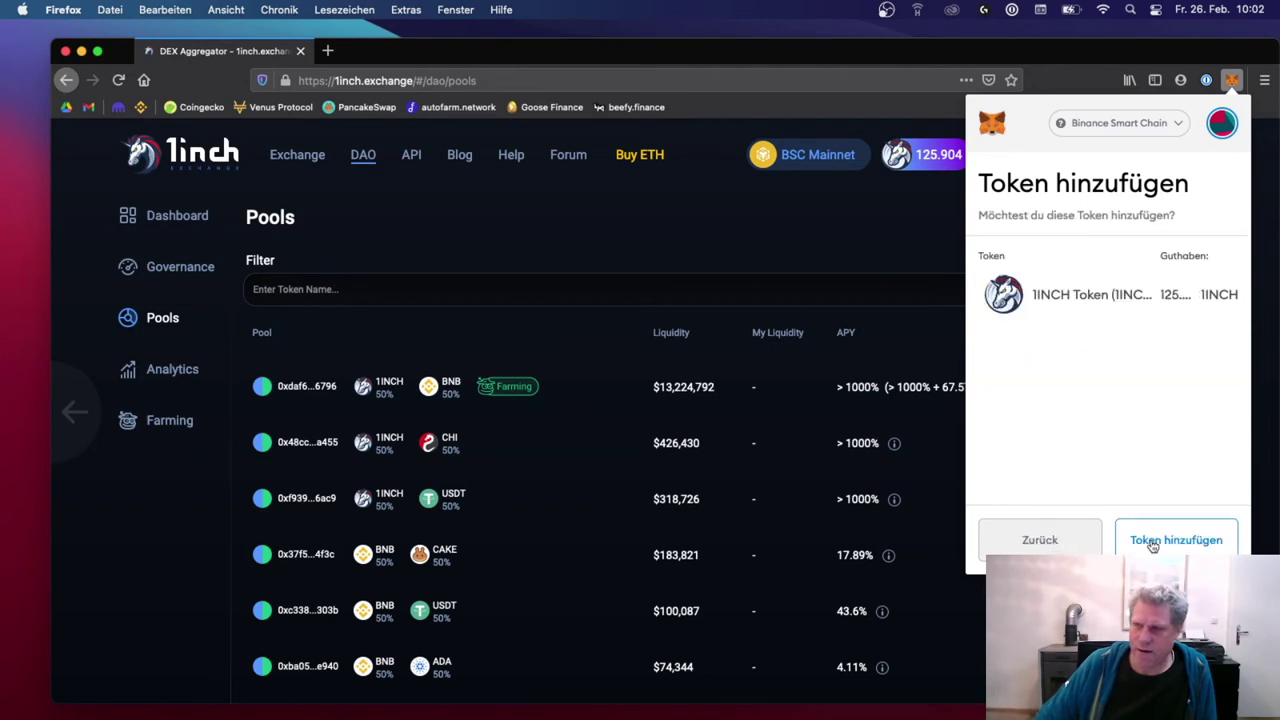
{"action": "left_click", "coordinate": [1153, 541]}
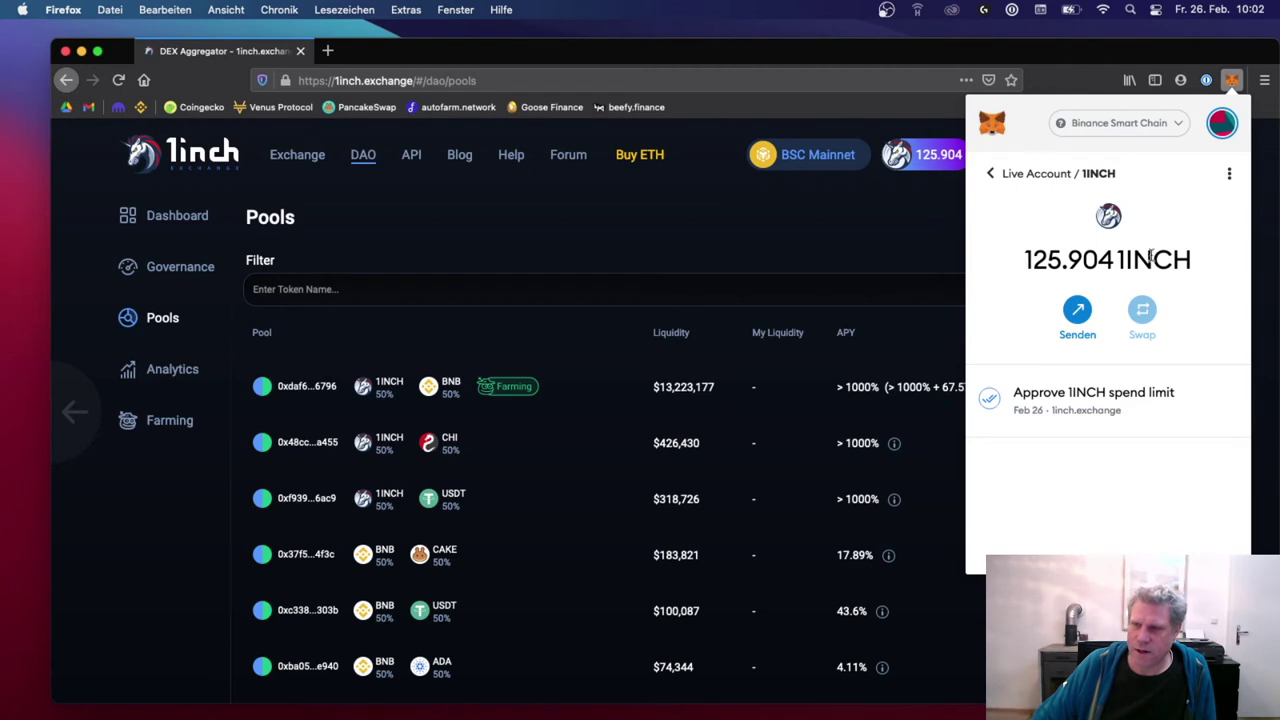
{"action": "left_click", "coordinate": [989, 173]}
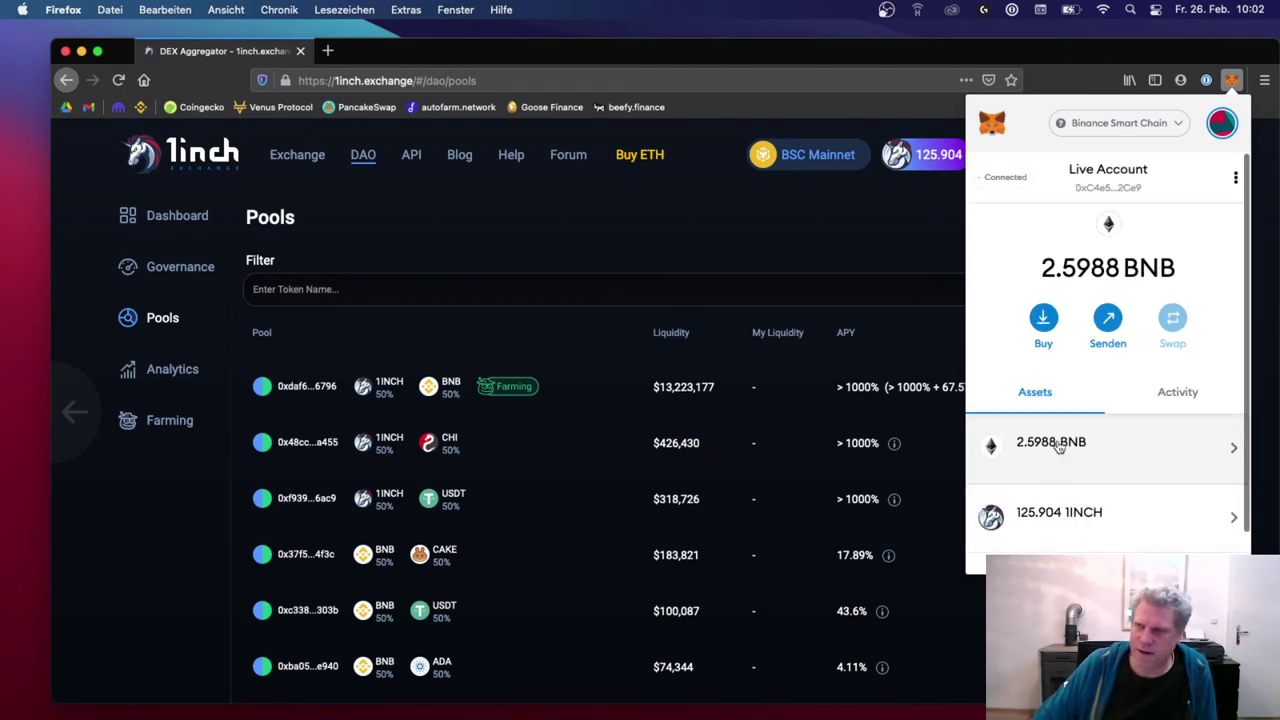
{"action": "scroll", "coordinate": [1053, 493], "scroll_direction": "down", "scroll_amount": 1}
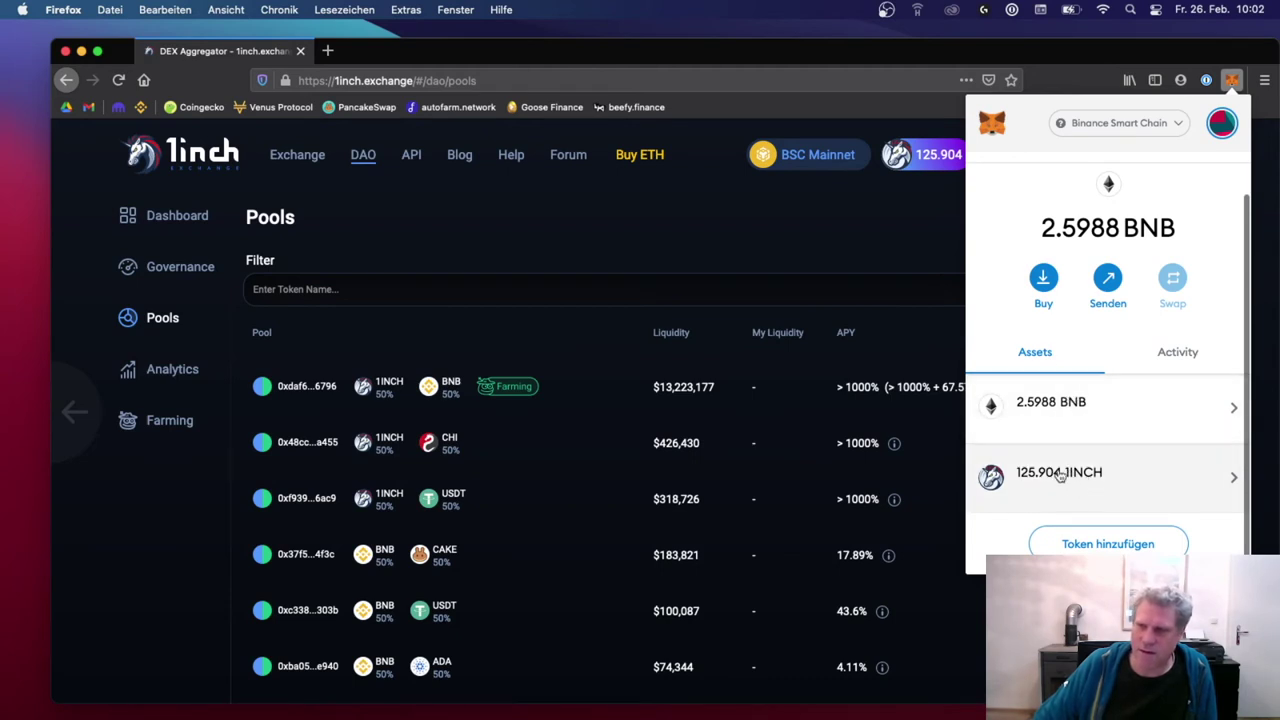
{"action": "left_click", "coordinate": [876, 249]}
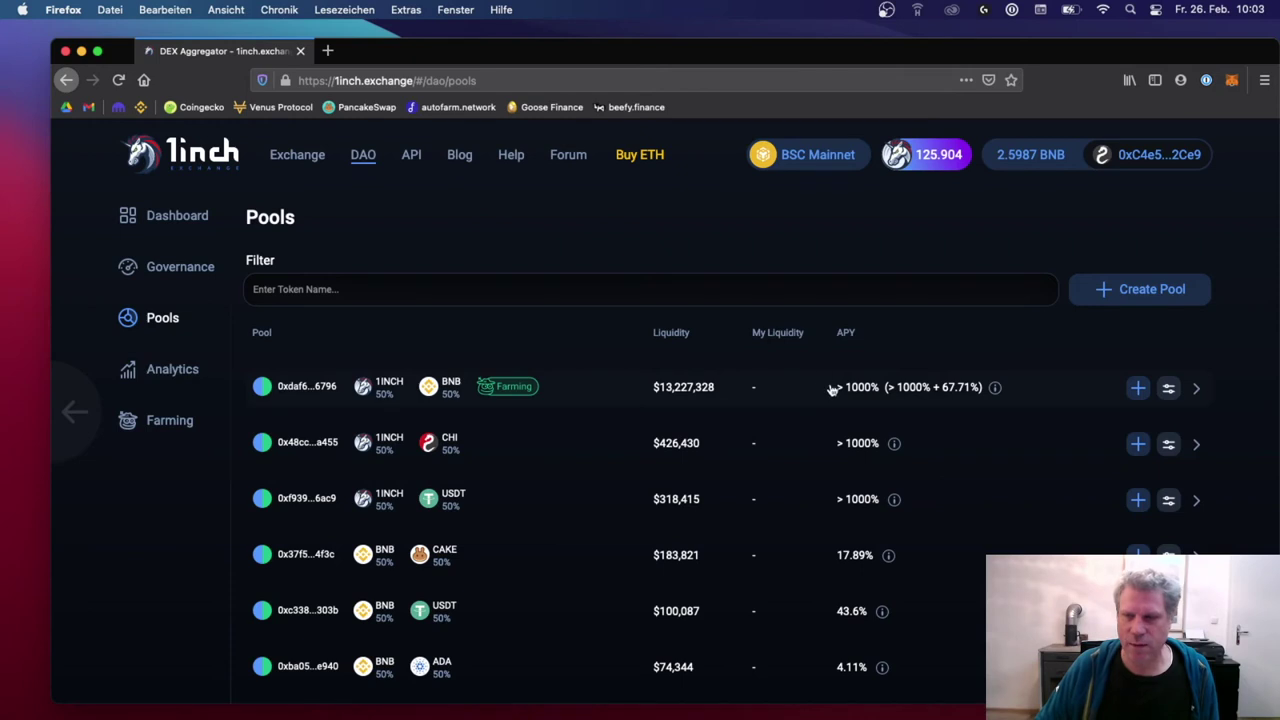
{"action": "left_click", "coordinate": [364, 160]}
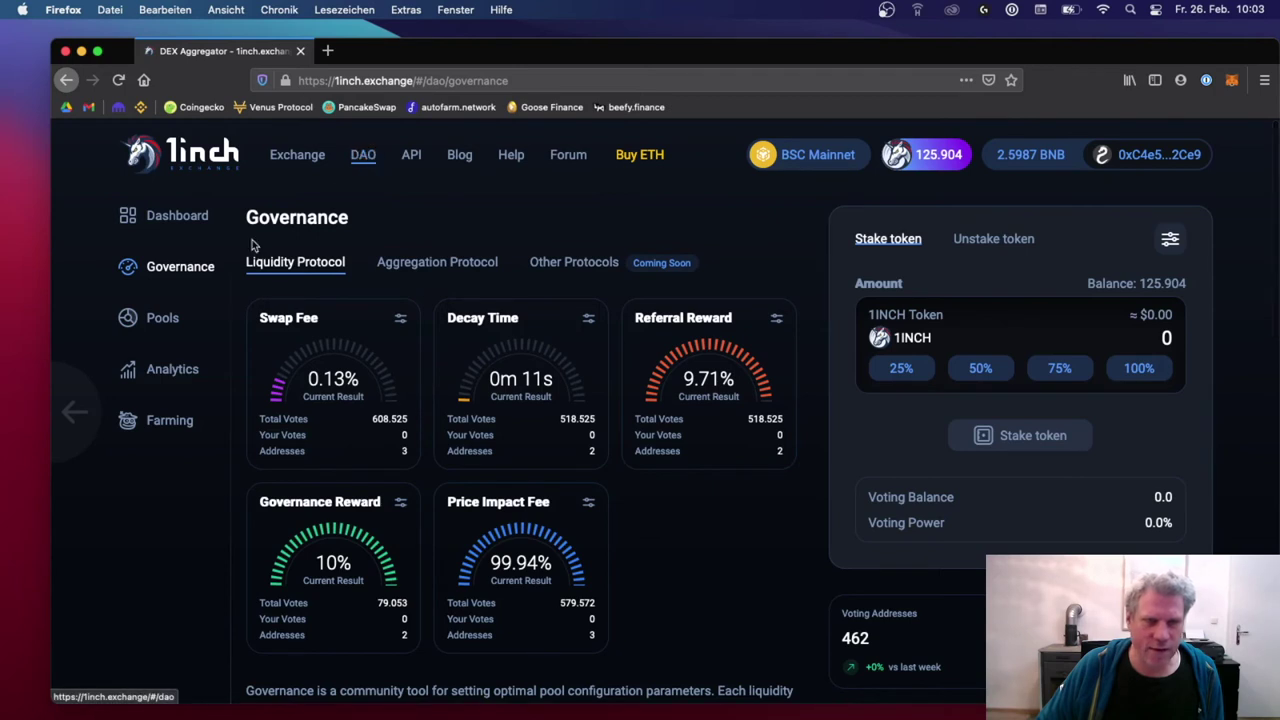
{"action": "left_click", "coordinate": [162, 320]}
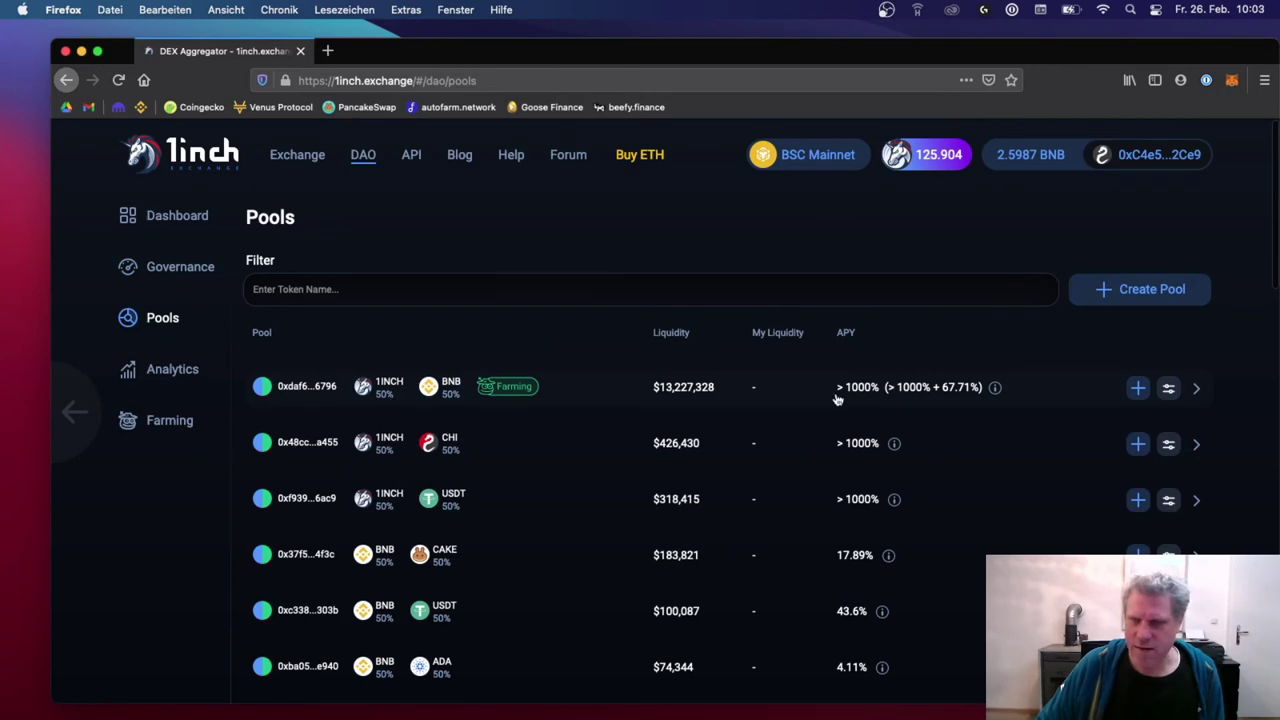
{"action": "scroll", "coordinate": [415, 507], "scroll_direction": "down", "scroll_amount": 3}
{"action": "scroll", "coordinate": [415, 507], "scroll_direction": "up", "scroll_amount": 3}
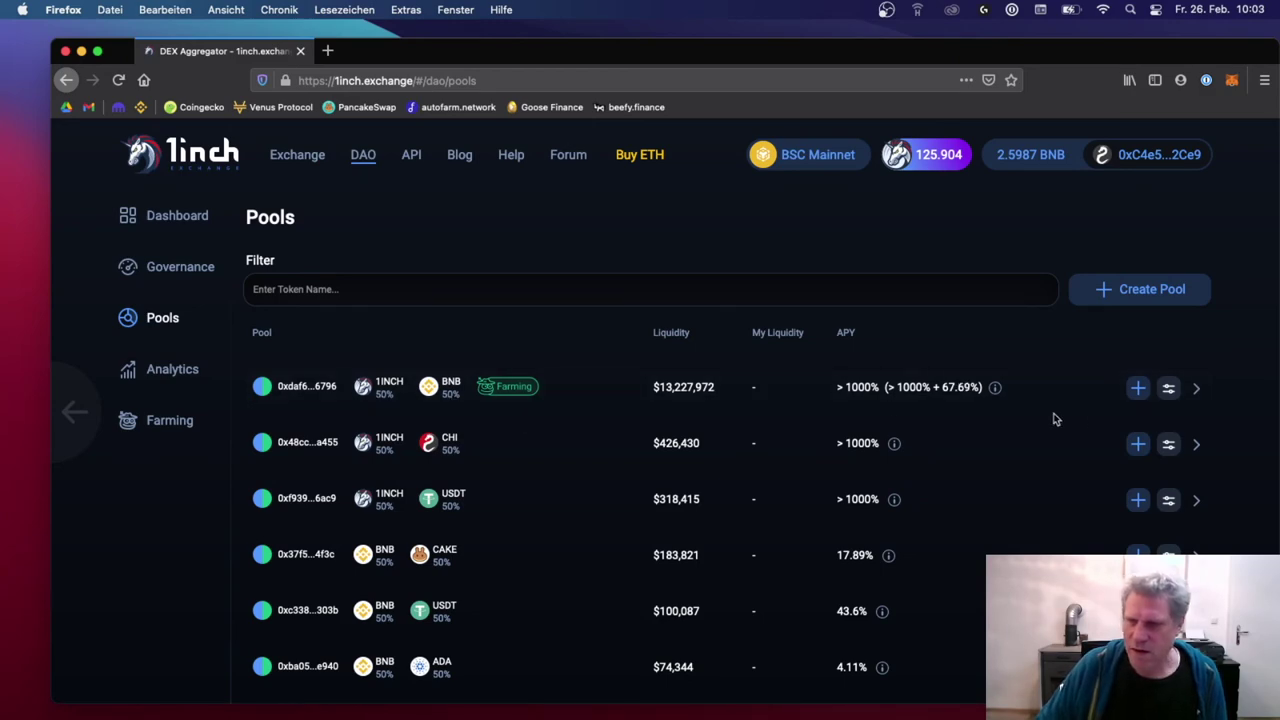
{"action": "left_click", "coordinate": [1137, 390]}
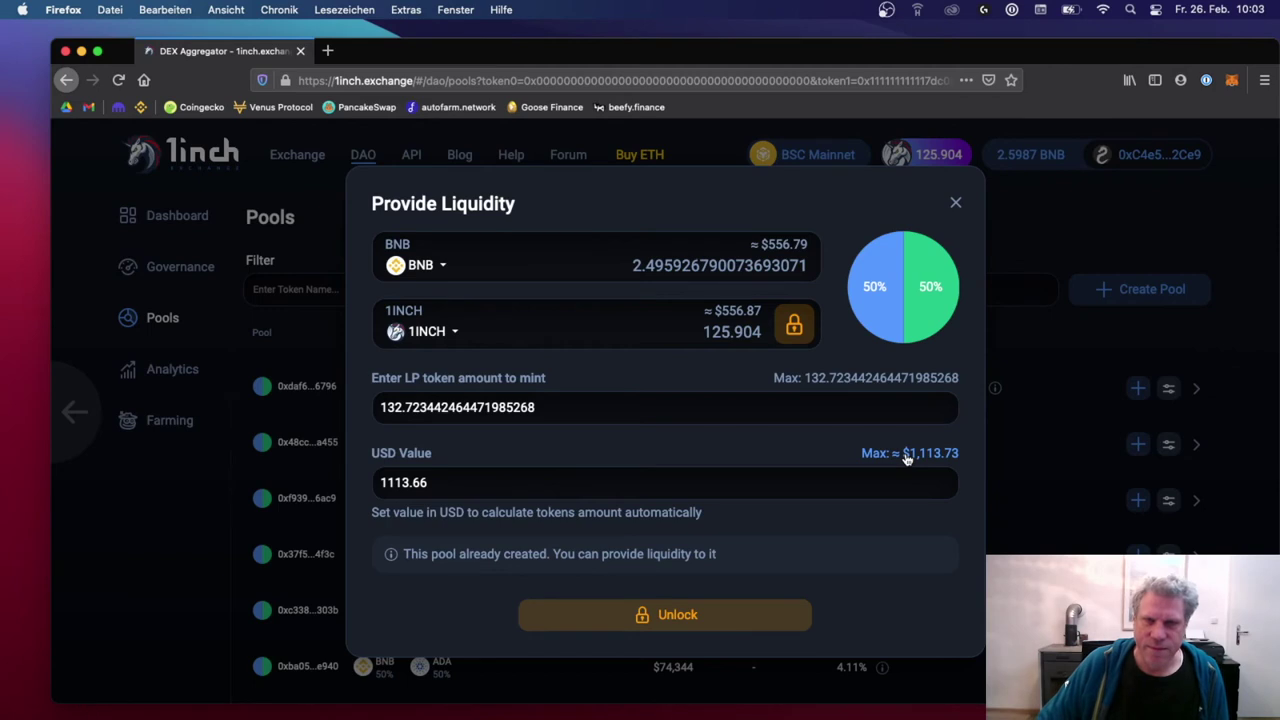
Step: Fill in the maximum deposit and approve exactly 125.9030 1INCH in MetaMask
{"action": "left_click", "coordinate": [907, 457]}
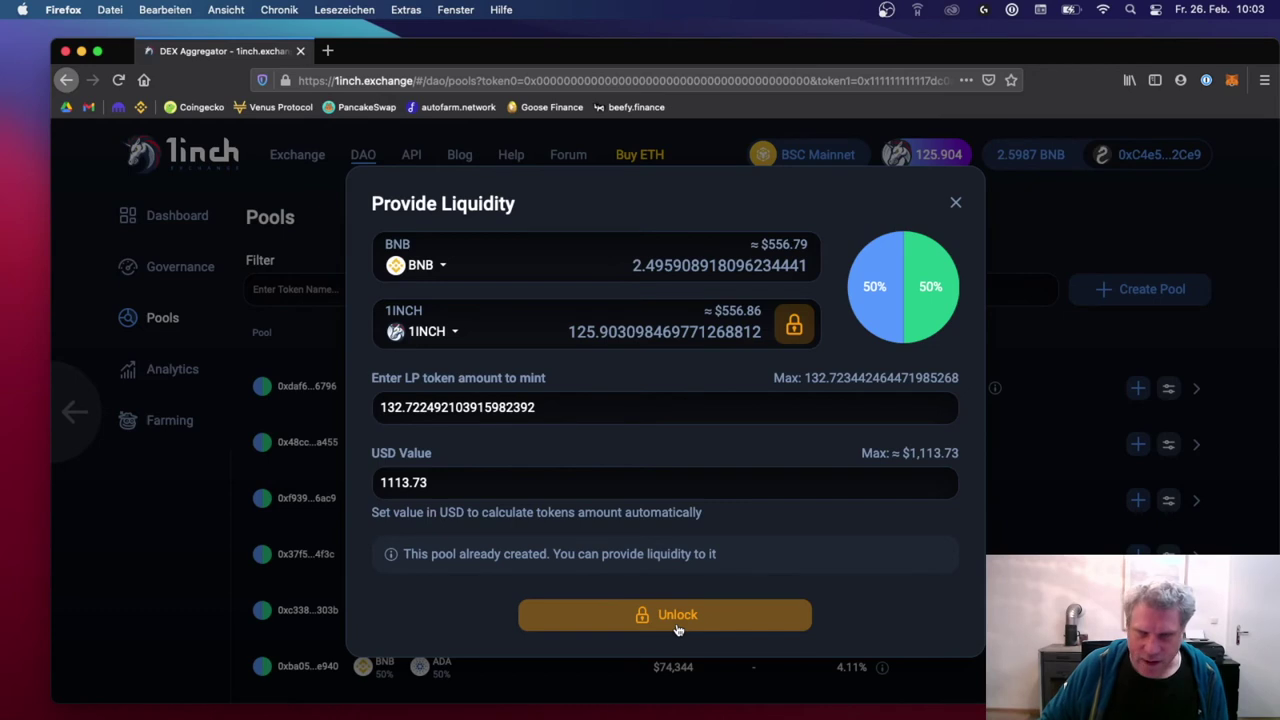
{"action": "left_click", "coordinate": [794, 324]}
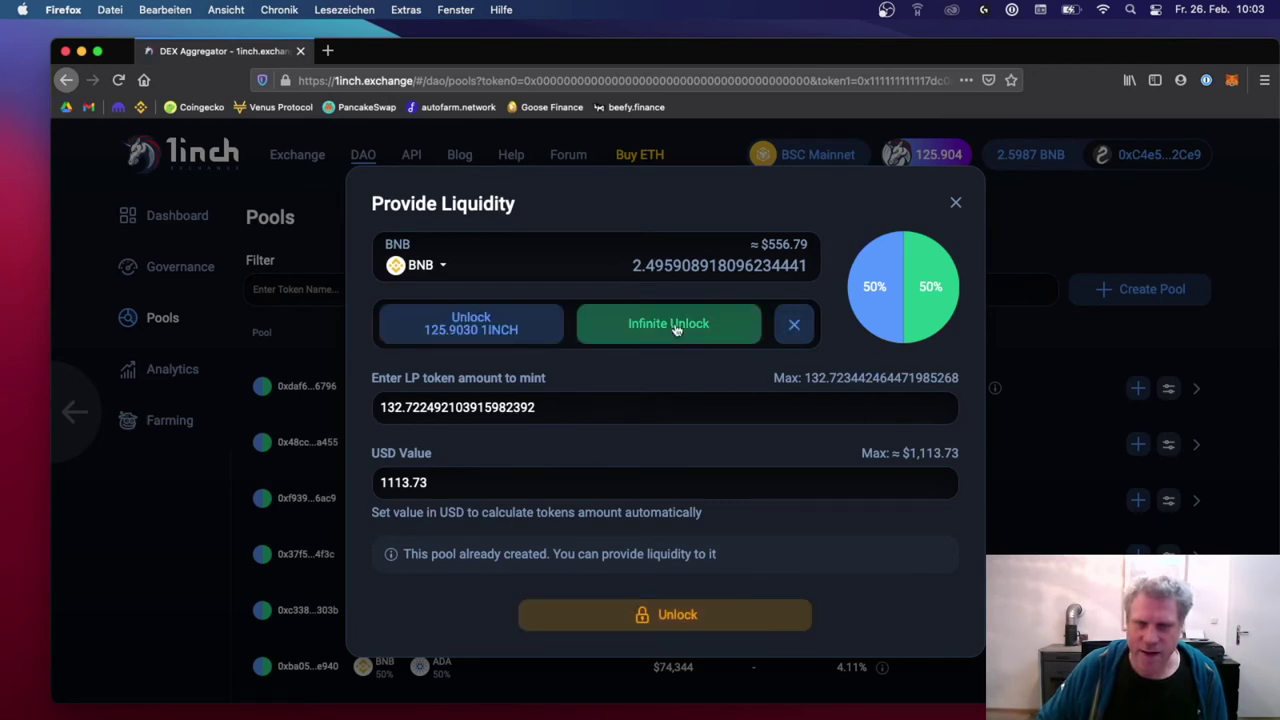
{"action": "left_click", "coordinate": [494, 335]}
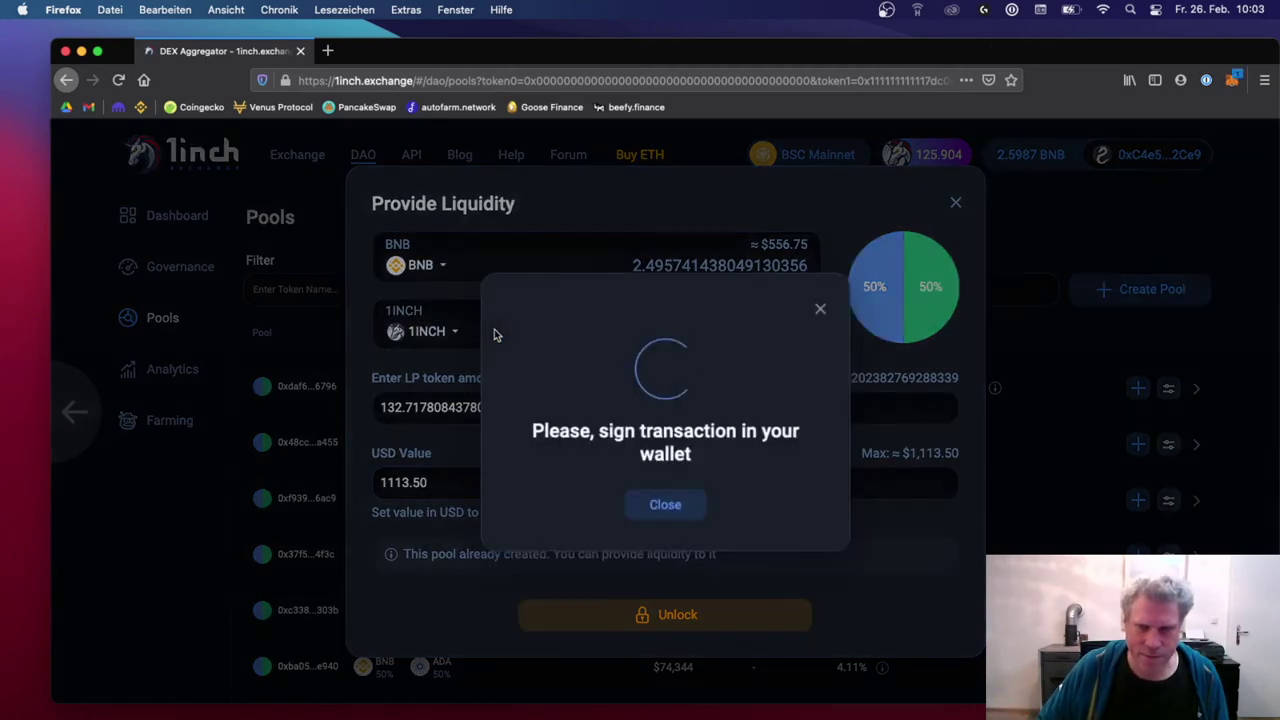
{"action": "left_click", "coordinate": [1228, 527]}
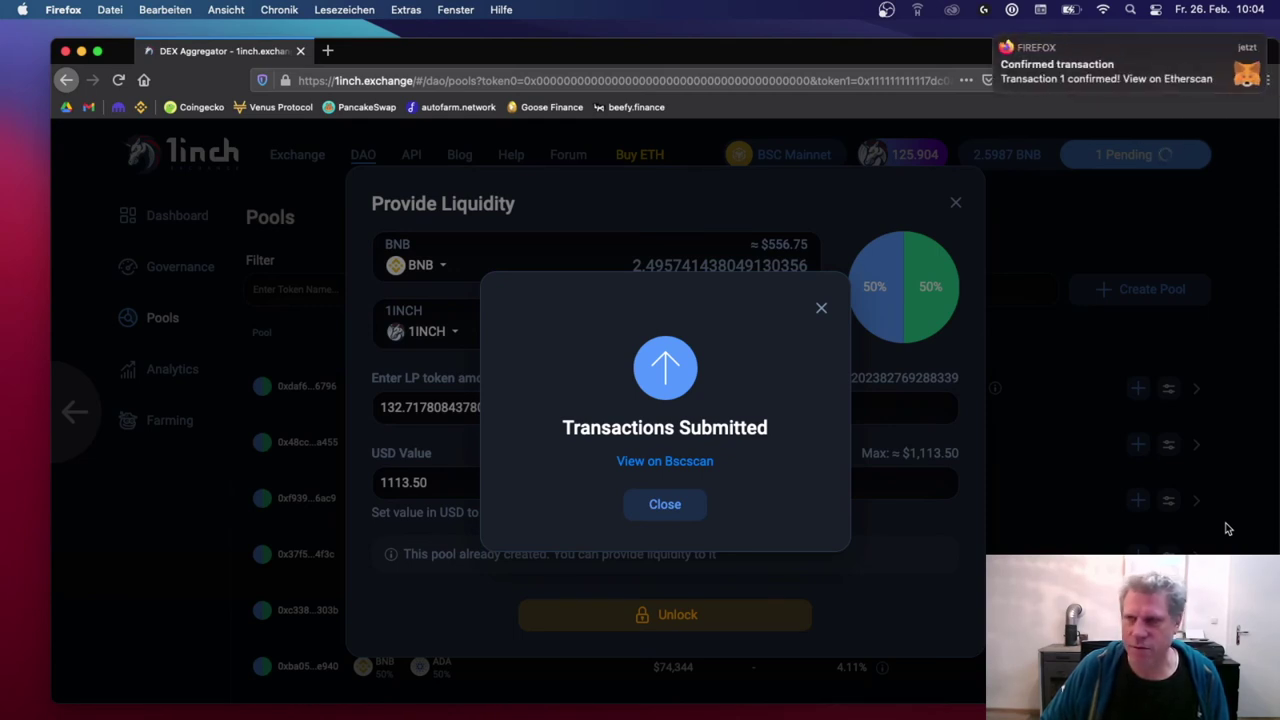
{"action": "left_click", "coordinate": [665, 504]}
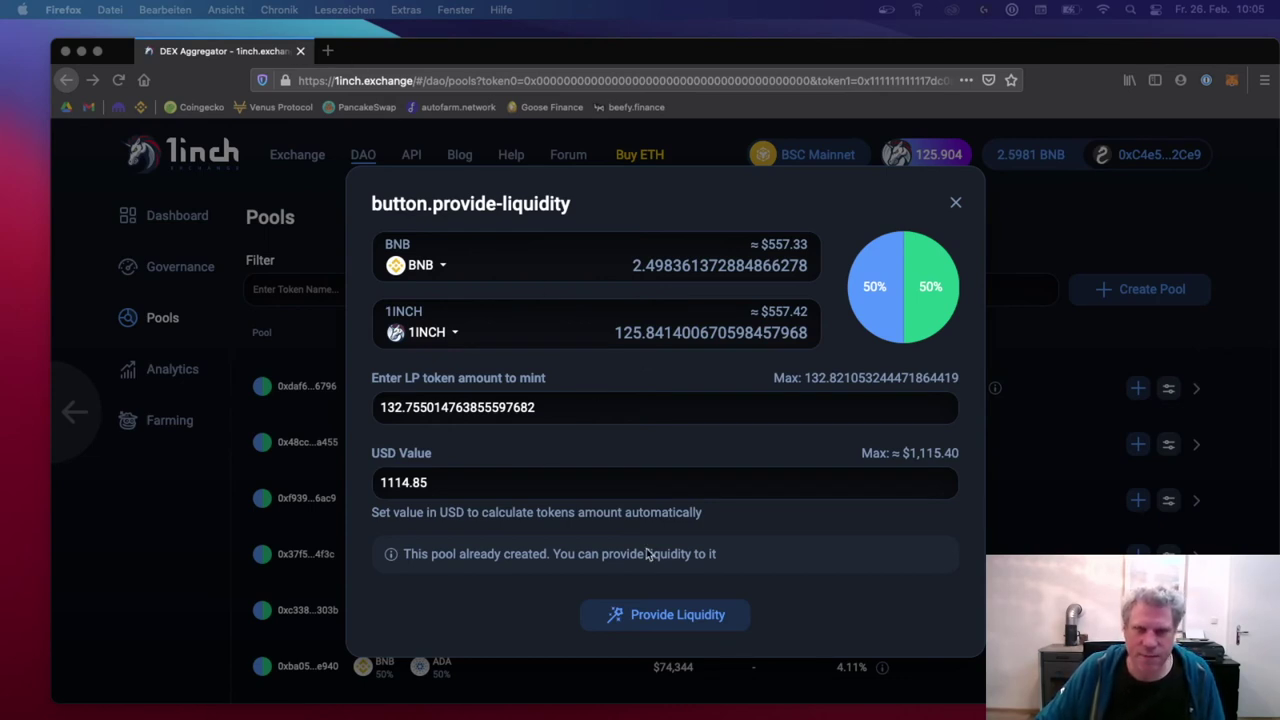
{"action": "left_click", "coordinate": [699, 626]}
Step: Deposit 2.498 BNB and 125.841 1INCH into the pool, confirming in MetaMask
{"action": "left_click", "coordinate": [699, 626]}
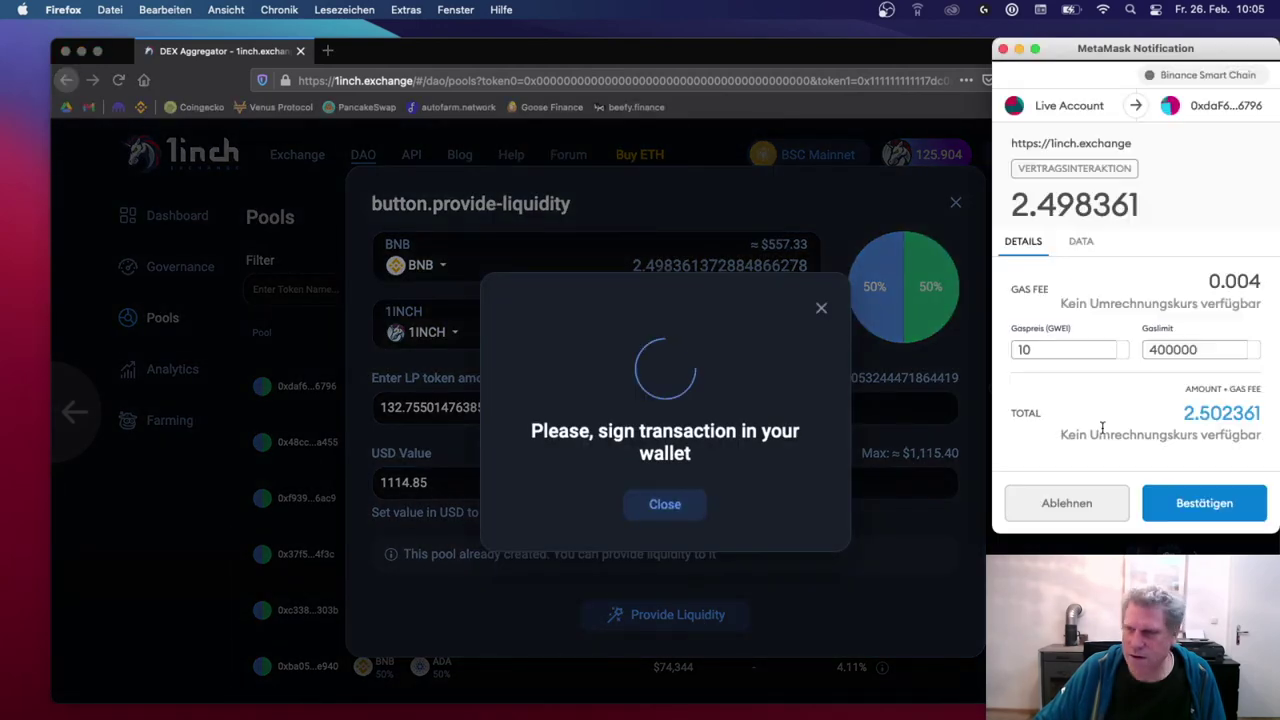
{"action": "left_click", "coordinate": [1207, 499]}
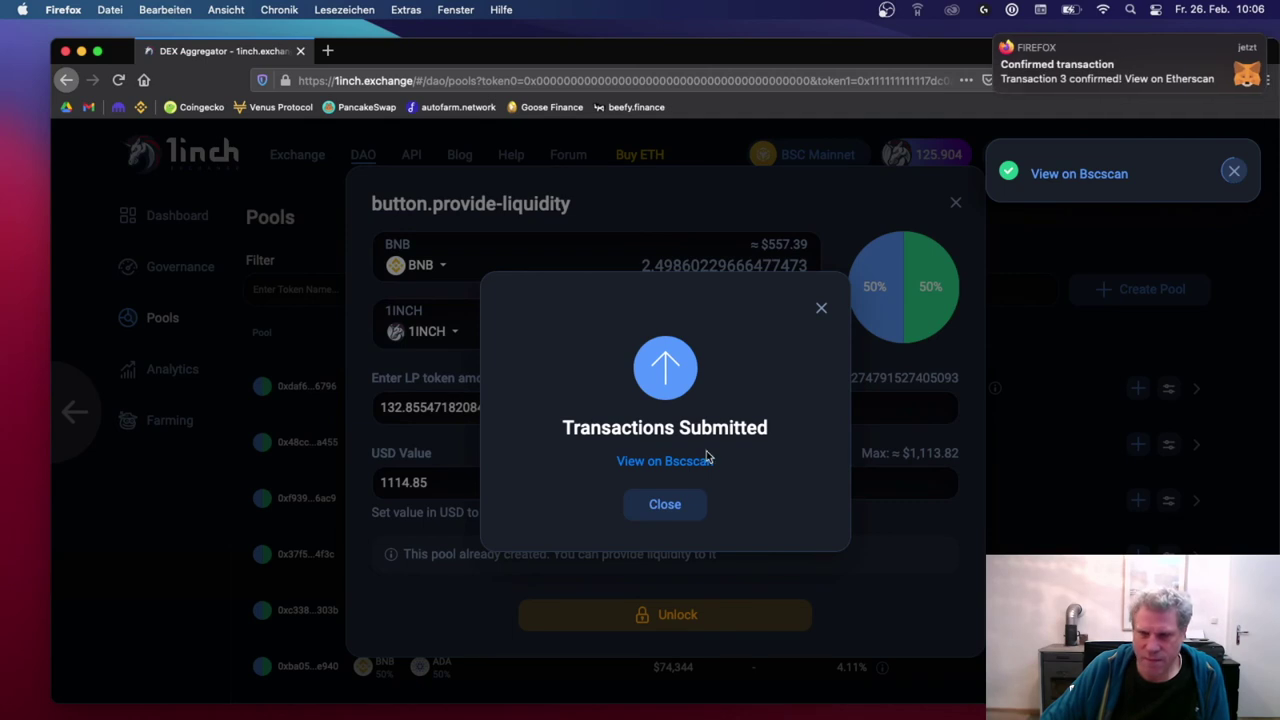
{"action": "left_click", "coordinate": [677, 503]}
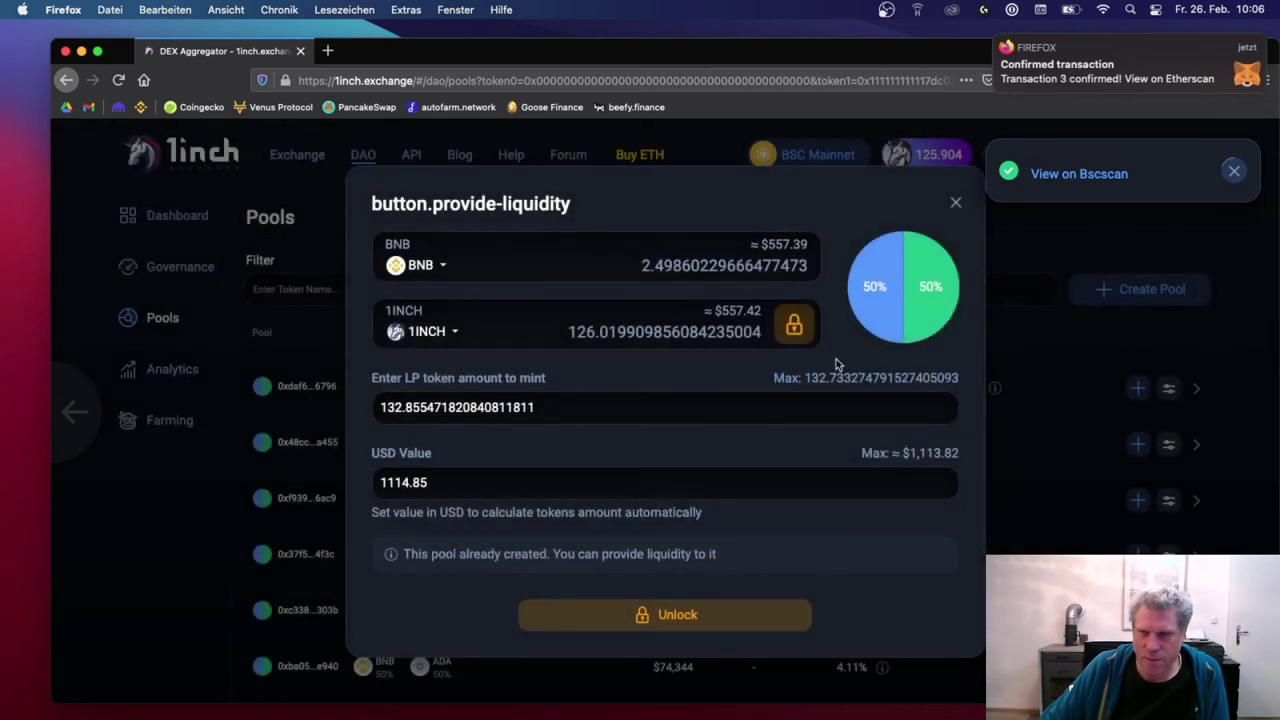
{"action": "left_click", "coordinate": [956, 206]}
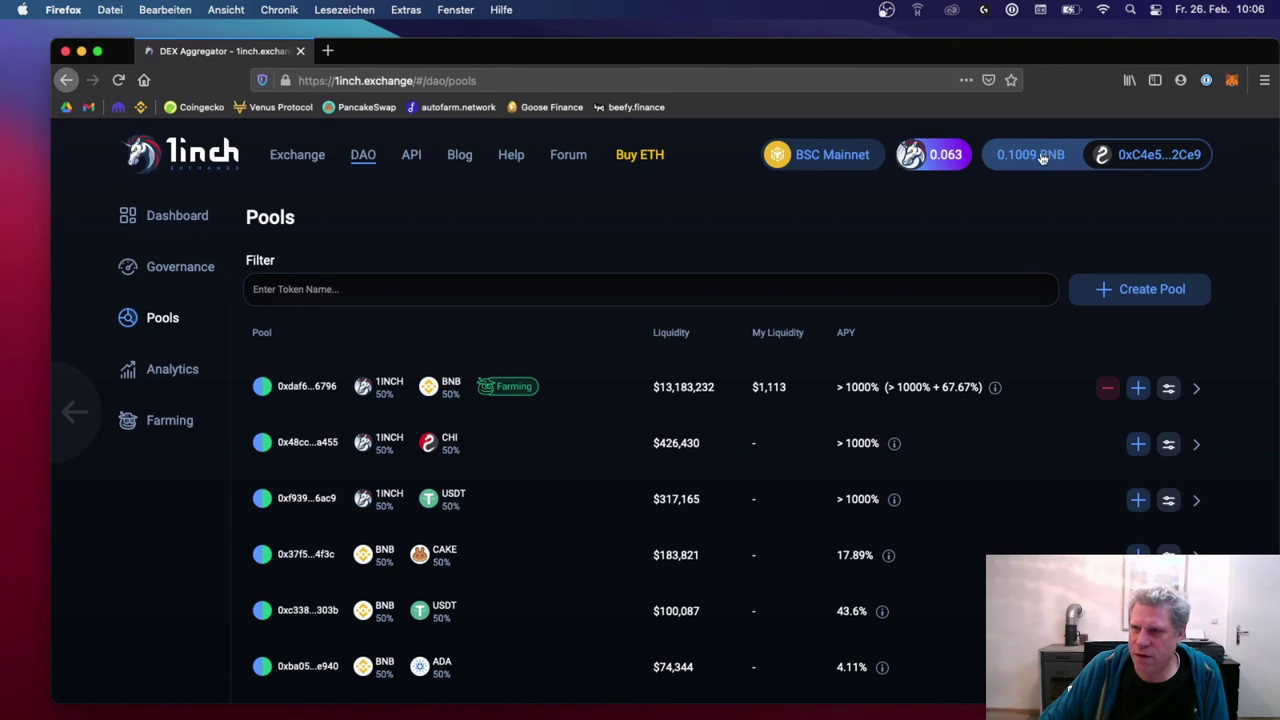
Step: Check the MetaMask BNB balance, then go to the Farming page
{"action": "left_click", "coordinate": [1231, 80]}
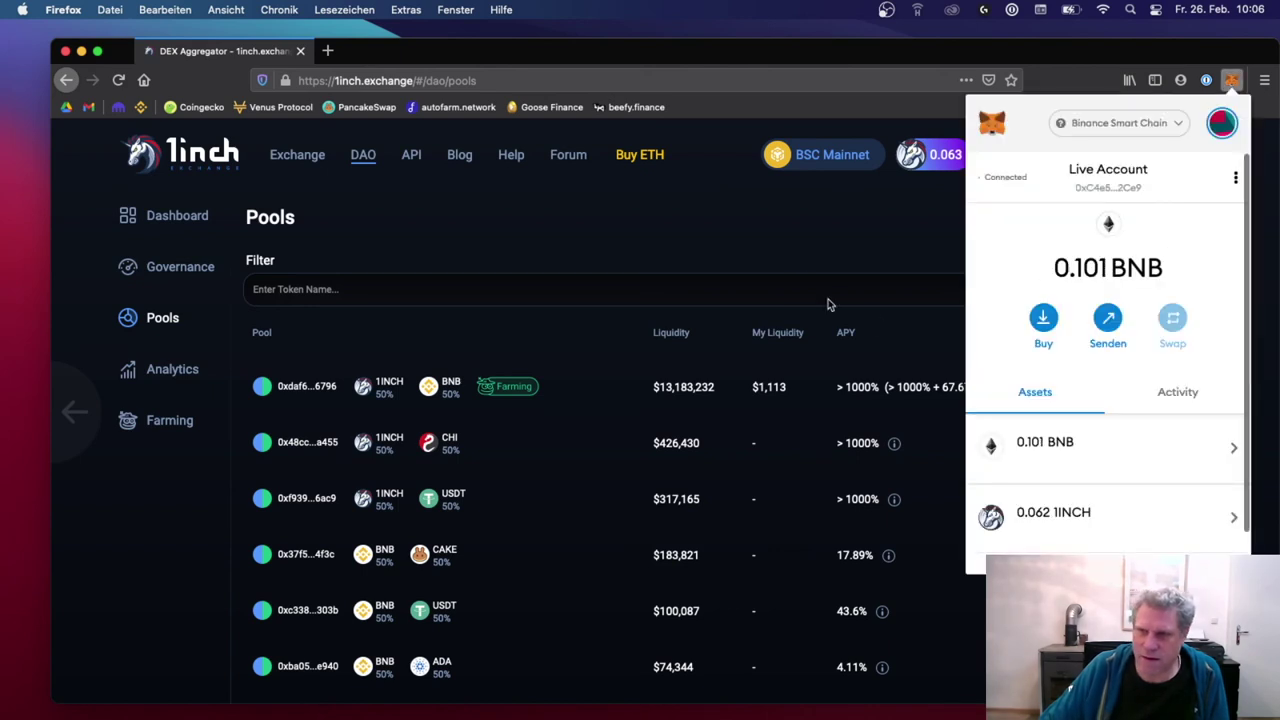
{"action": "left_click", "coordinate": [800, 284]}
{"action": "left_click", "coordinate": [730, 240]}
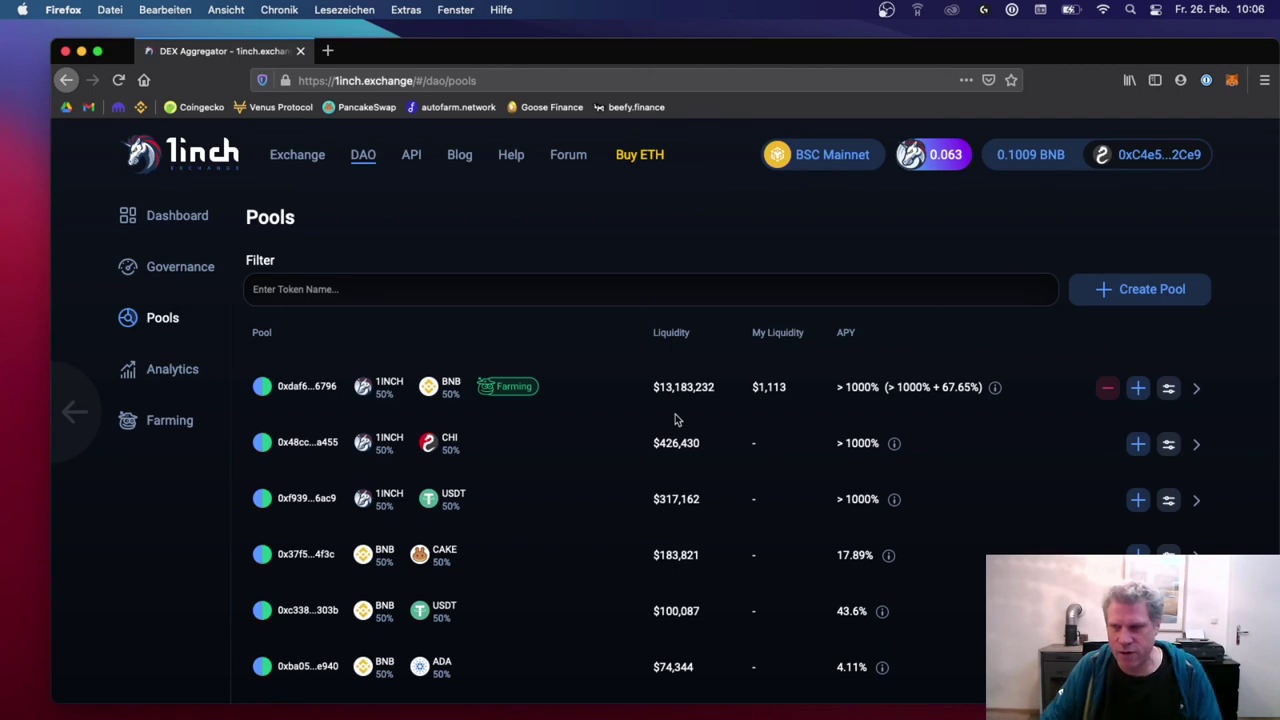
{"action": "left_click", "coordinate": [168, 421]}
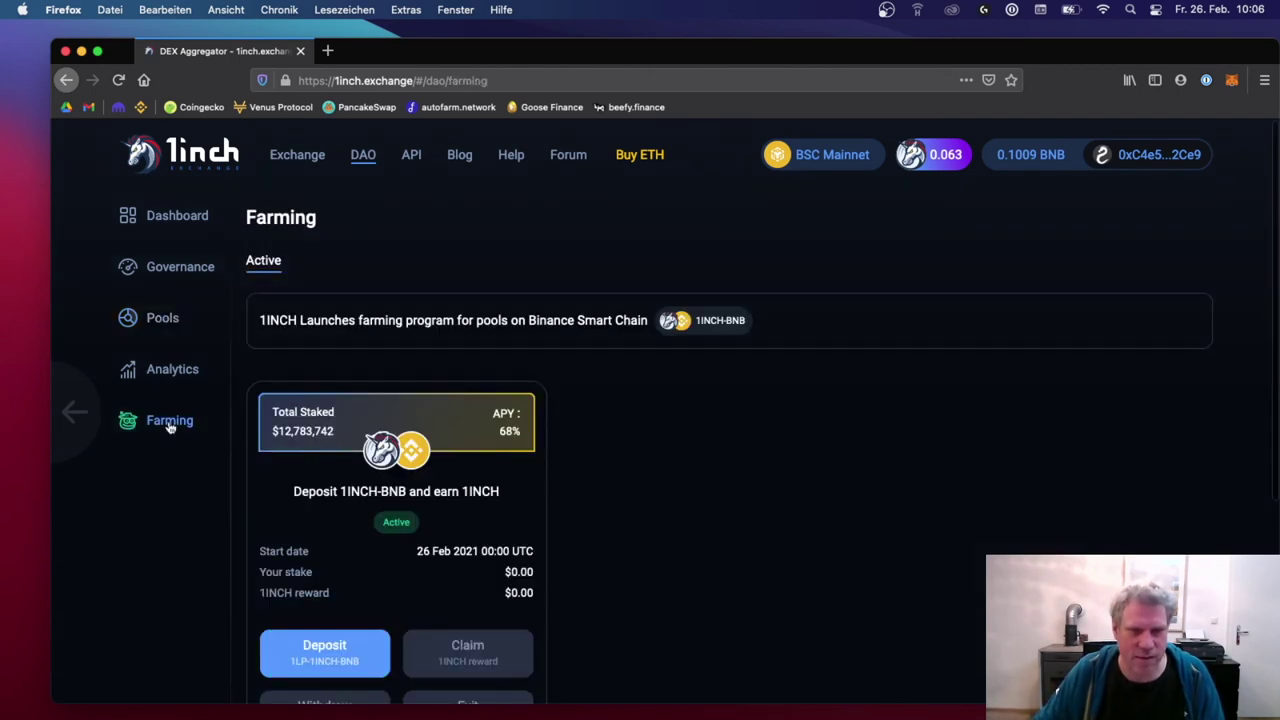
Step: Reach the 1INCH-BNB farm via the Pools Farming badge and open its Deposit form
{"action": "scroll", "coordinate": [806, 505], "scroll_direction": "down", "scroll_amount": 3}
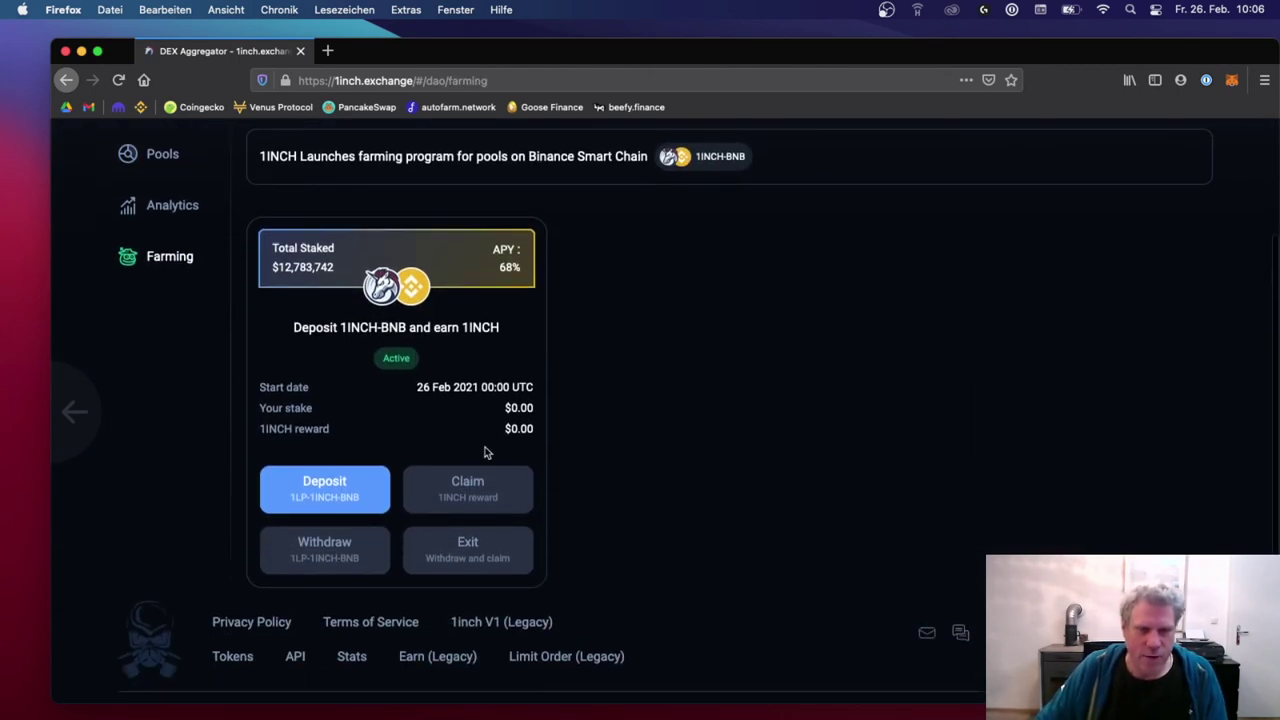
{"action": "scroll", "coordinate": [214, 276], "scroll_direction": "up", "scroll_amount": 3}
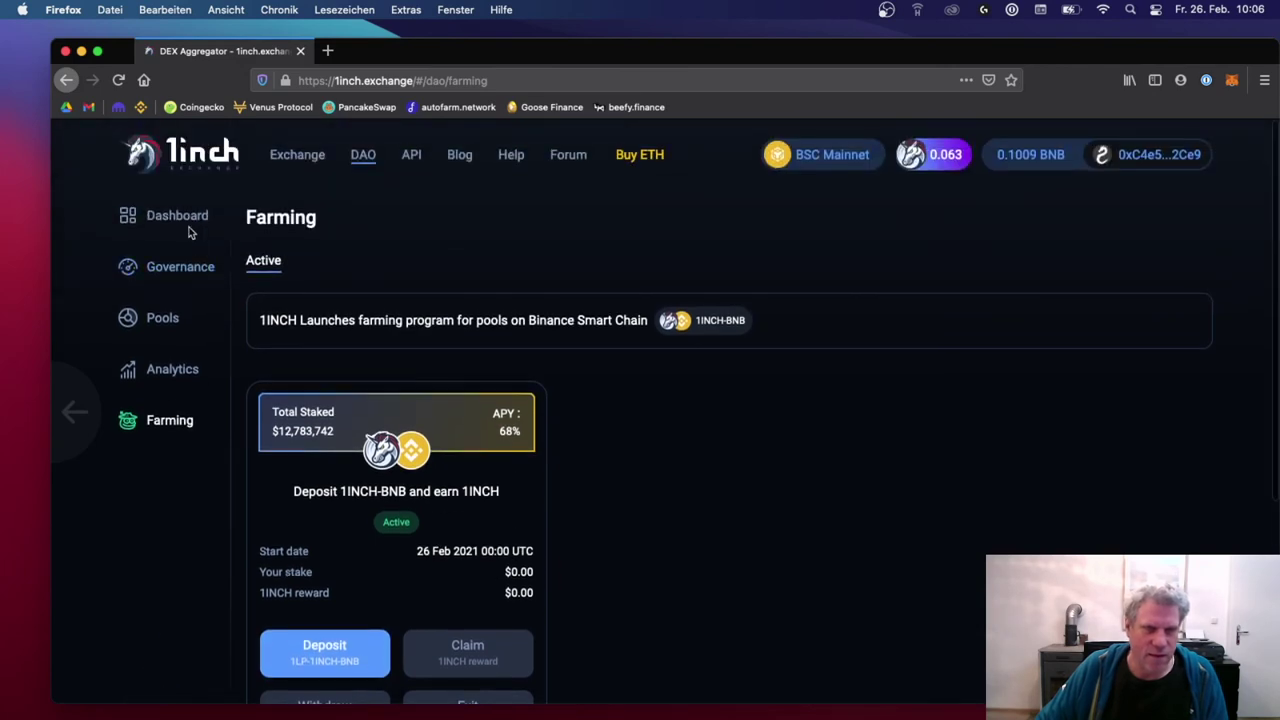
{"action": "left_click", "coordinate": [178, 270]}
{"action": "left_click", "coordinate": [164, 317]}
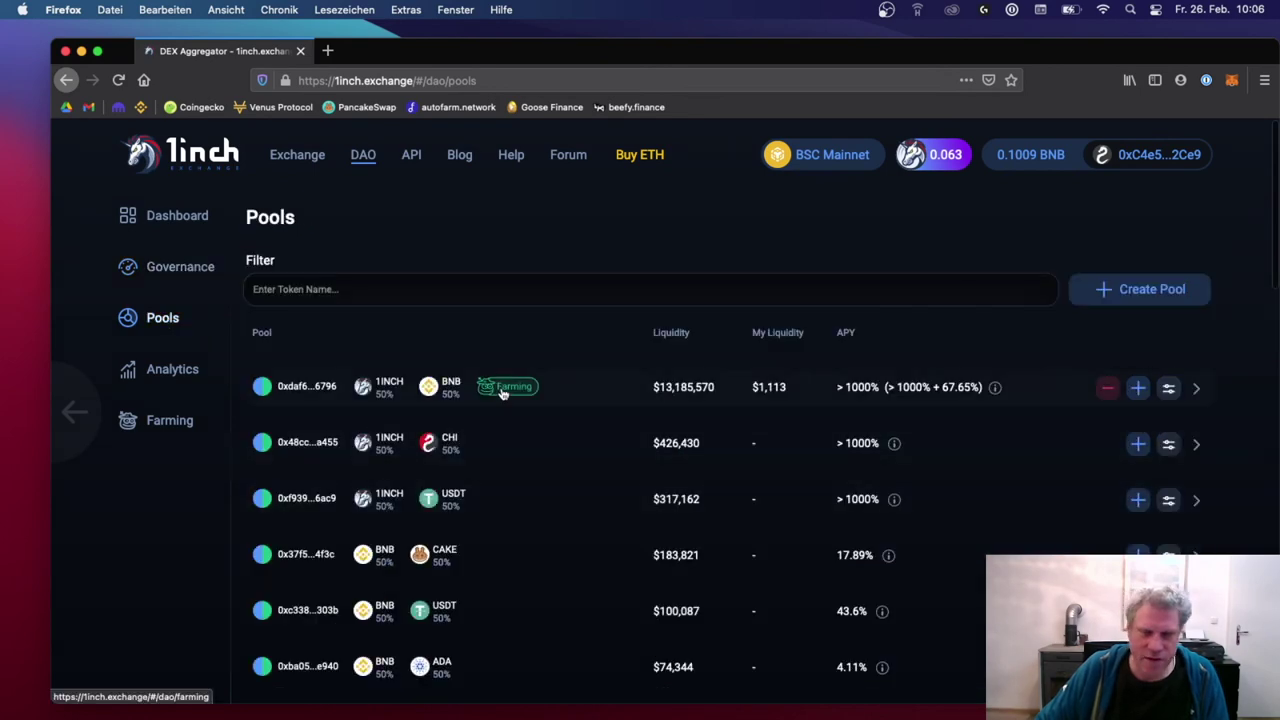
{"action": "left_click", "coordinate": [500, 389]}
{"action": "scroll", "coordinate": [604, 566], "scroll_direction": "down", "scroll_amount": 2}
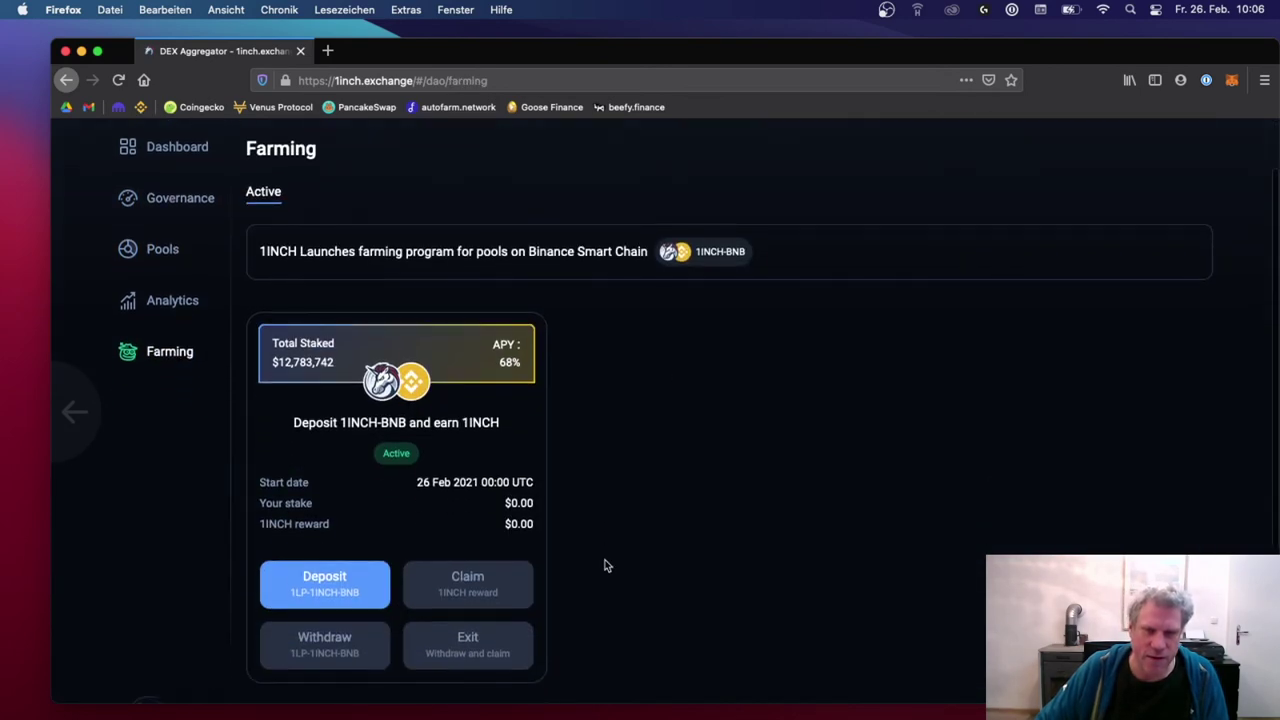
{"action": "left_click", "coordinate": [324, 584]}
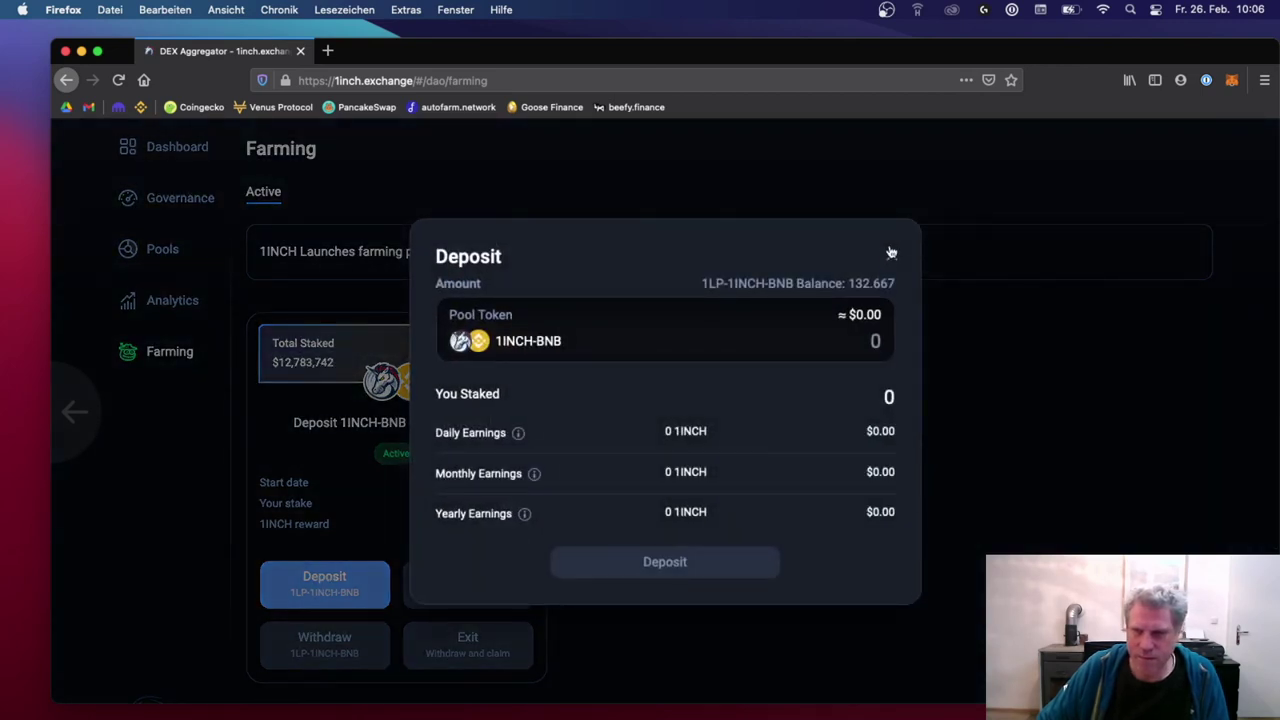
Step: Fill in the full 132.6673 LP token balance and approve exactly that amount in MetaMask
{"action": "left_click", "coordinate": [868, 286]}
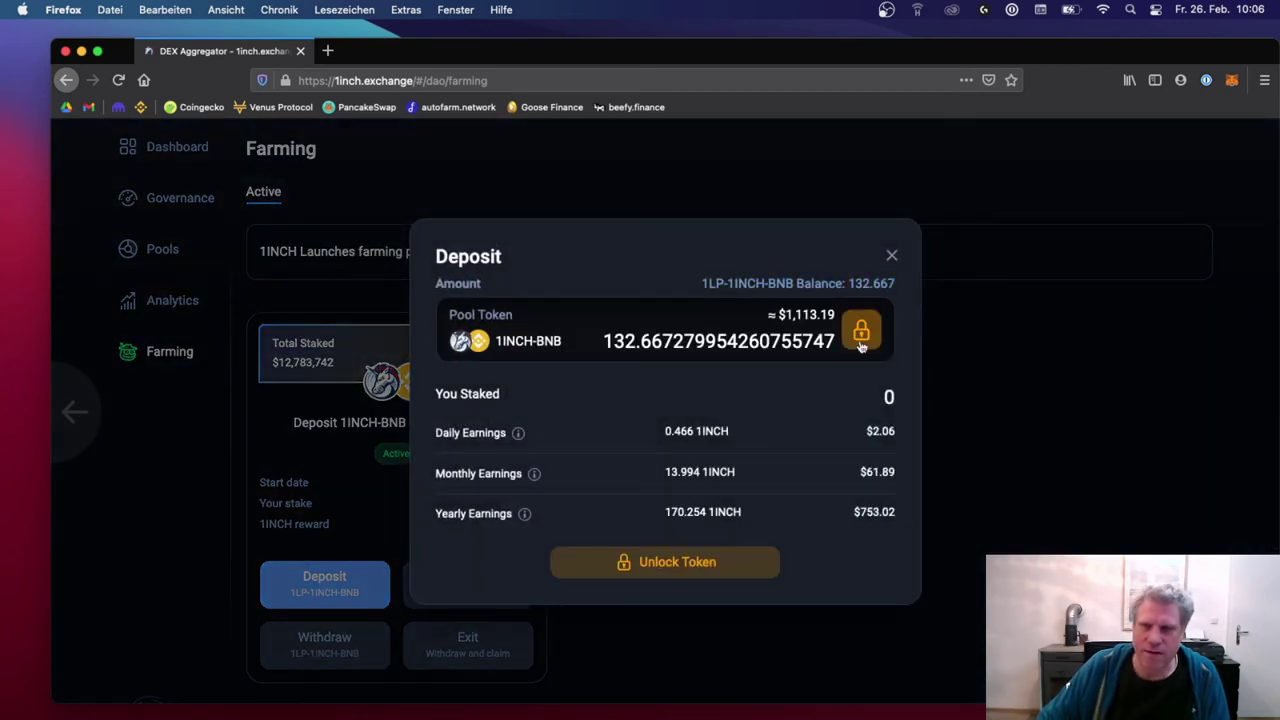
{"action": "left_click", "coordinate": [747, 560]}
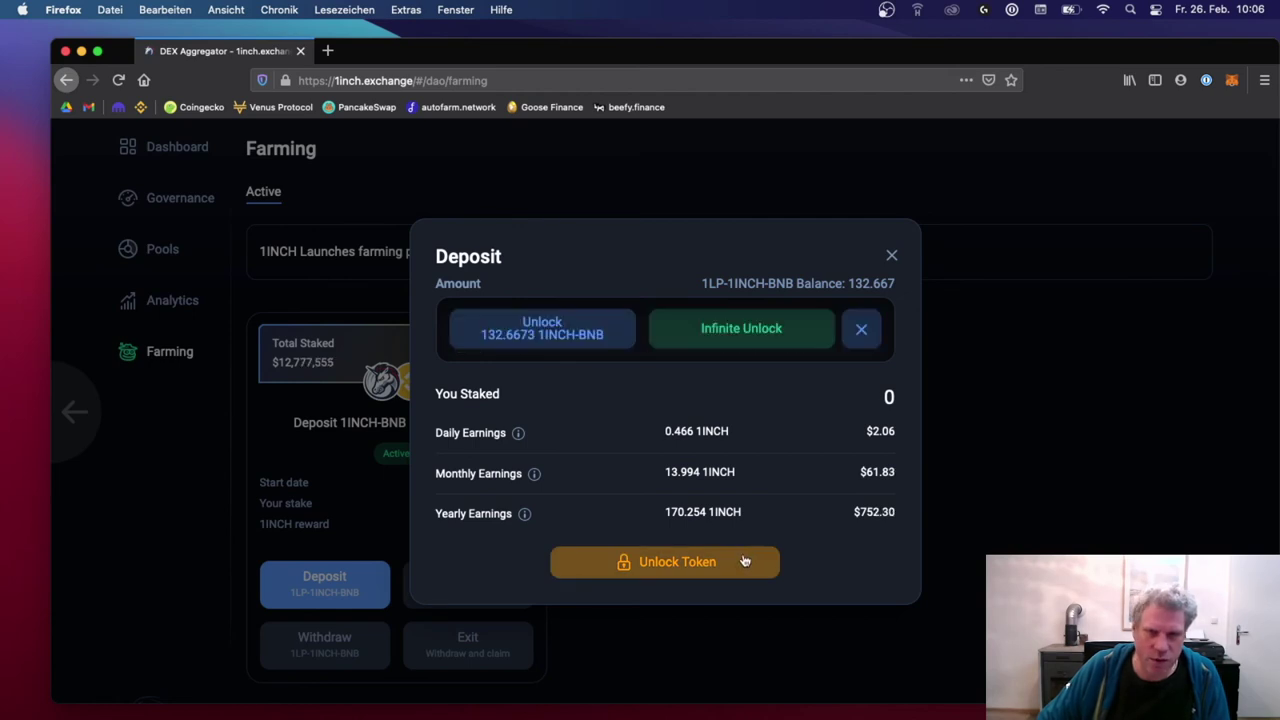
{"action": "left_click", "coordinate": [569, 333]}
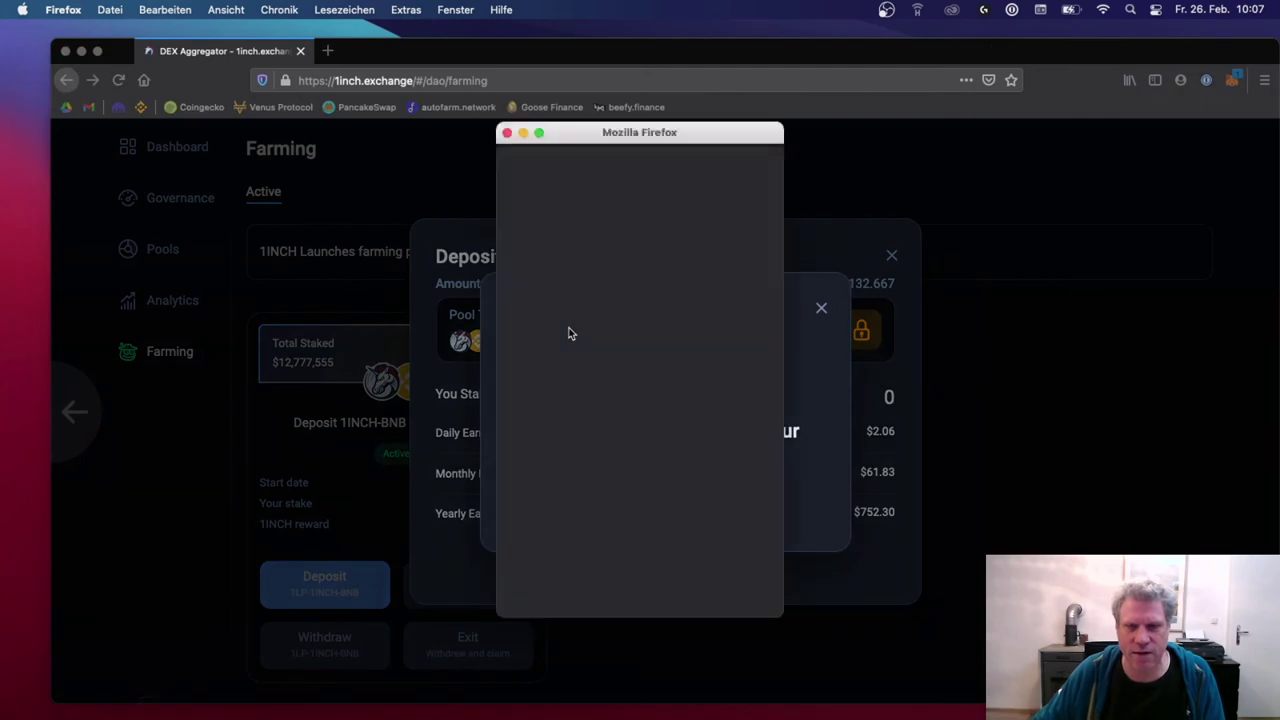
{"action": "left_click", "coordinate": [1204, 526]}
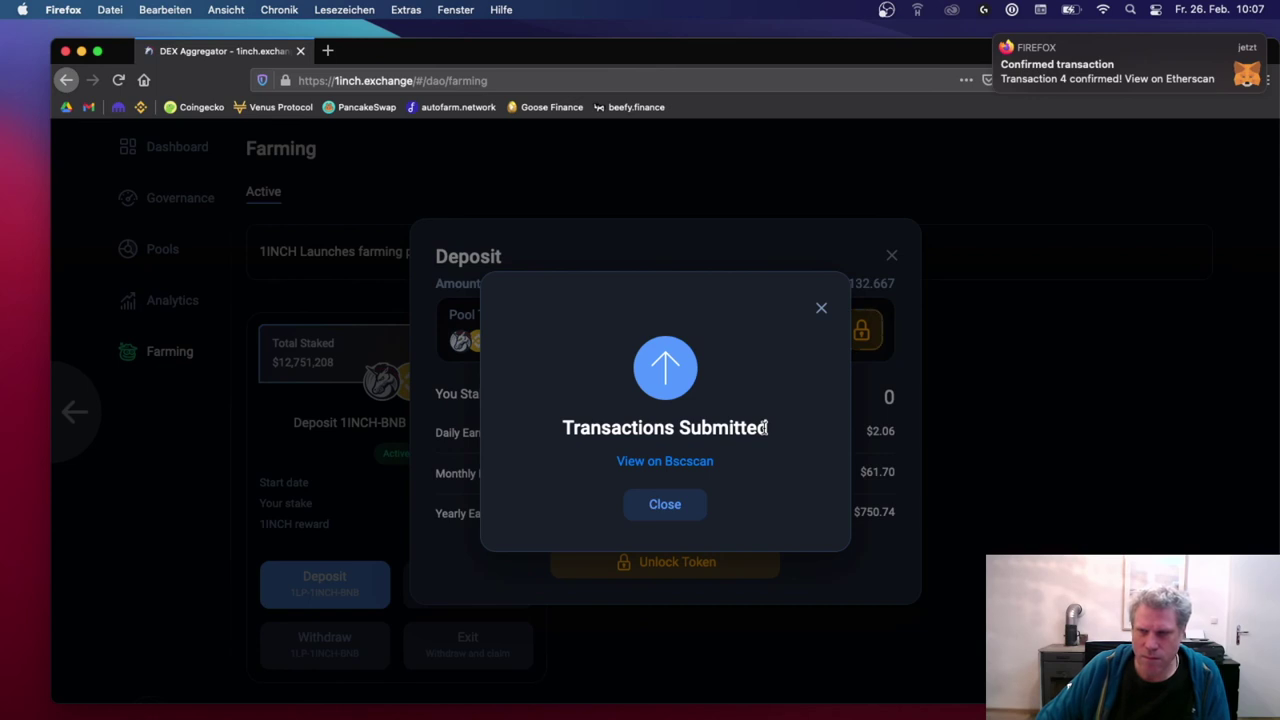
{"action": "left_click", "coordinate": [661, 508]}
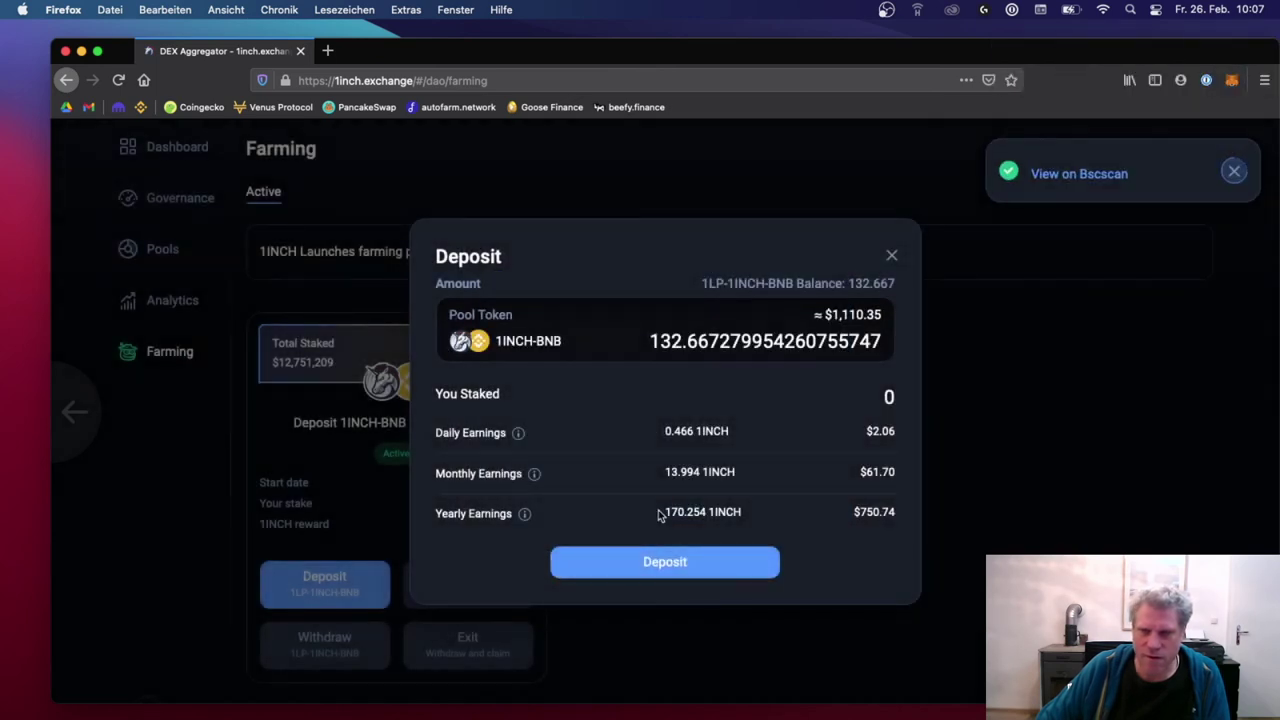
Step: Deposit the 132.6673 1INCH-BNB LP tokens into the farm and confirm in MetaMask
{"action": "left_click", "coordinate": [675, 572]}
{"action": "left_click", "coordinate": [1207, 503]}
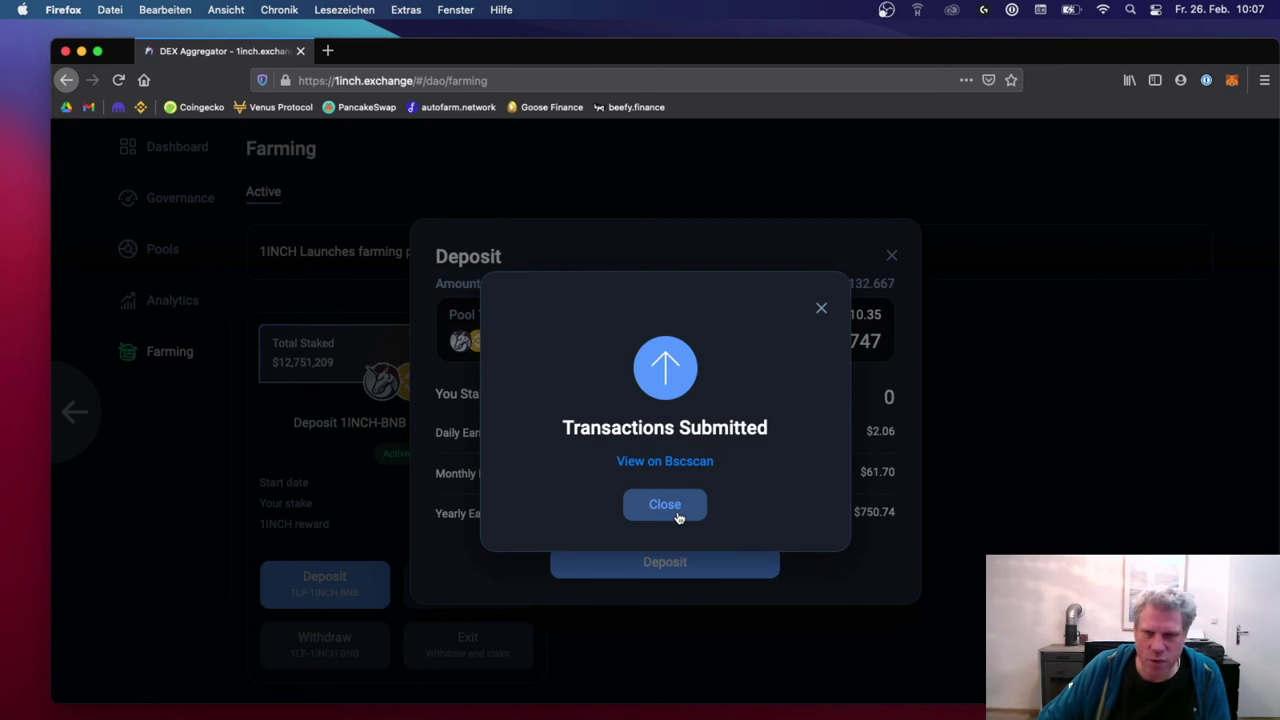
{"action": "left_click", "coordinate": [665, 505]}
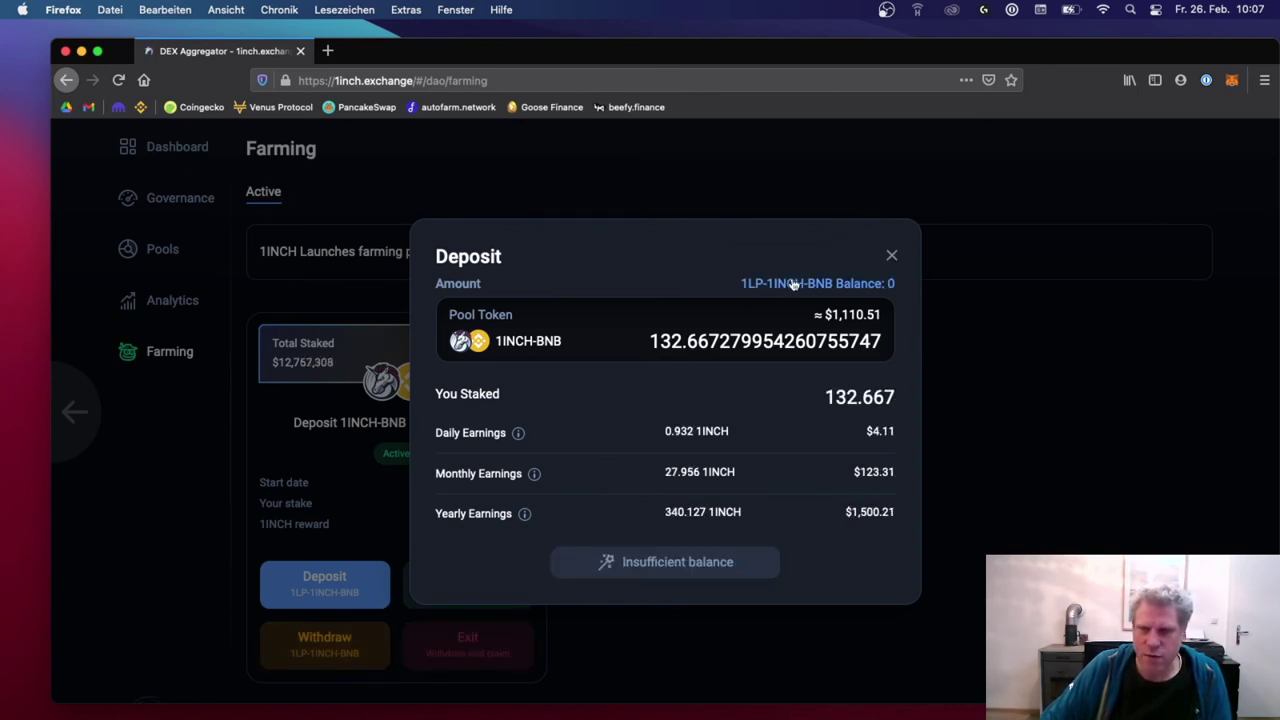
{"action": "left_click", "coordinate": [891, 255]}
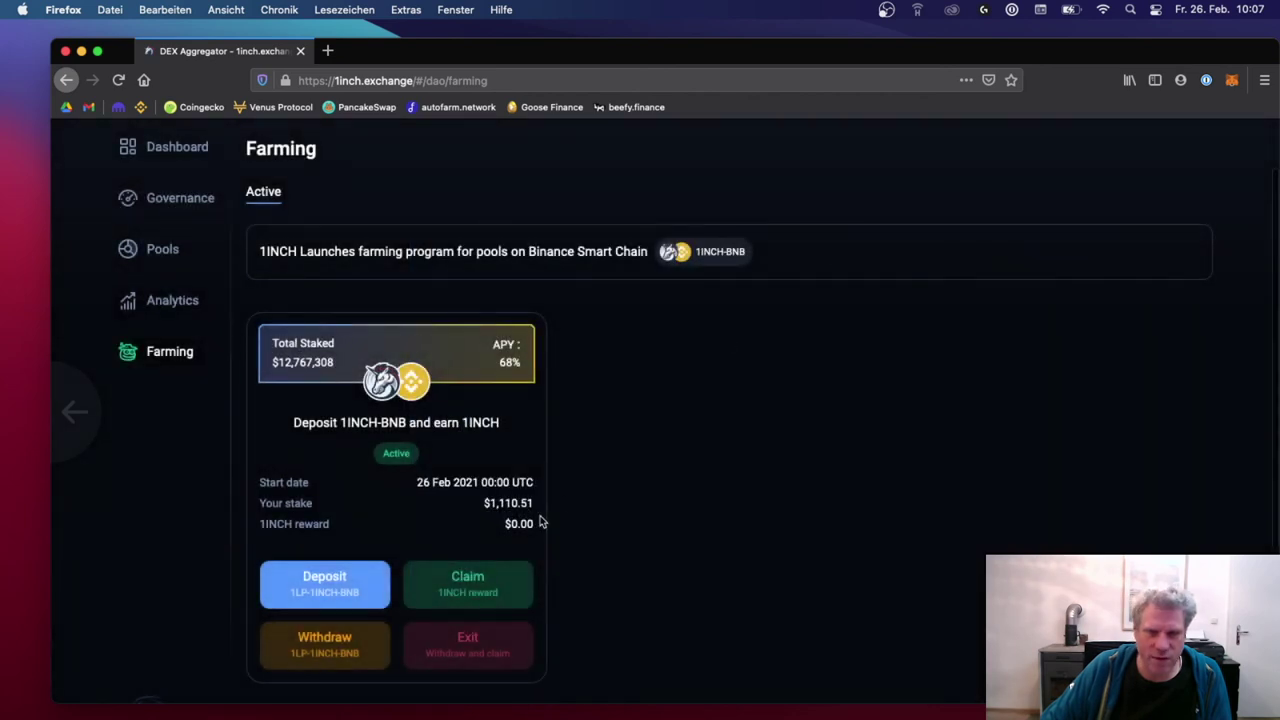
{"action": "scroll", "coordinate": [741, 501], "scroll_direction": "down", "scroll_amount": 1}
{"action": "scroll", "coordinate": [741, 501], "scroll_direction": "down", "scroll_amount": 2}
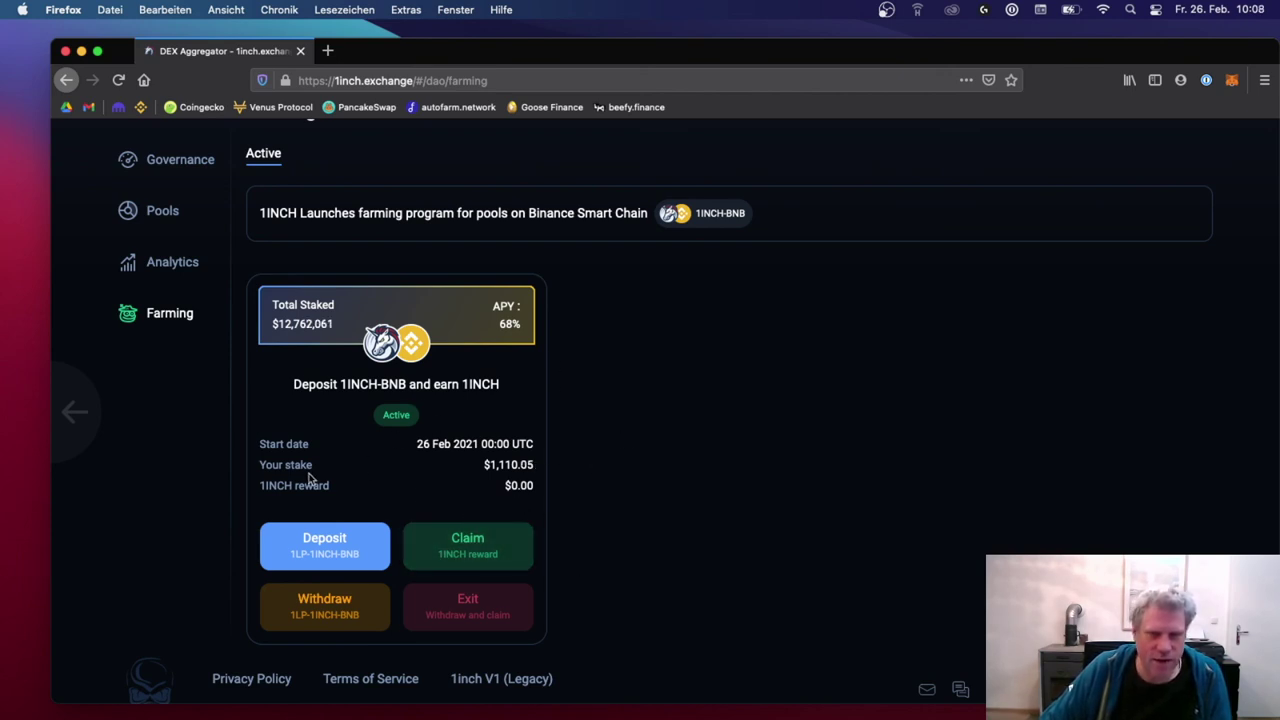
{"action": "left_click_drag", "start_coordinate": [260, 484], "coordinate": [340, 498]}
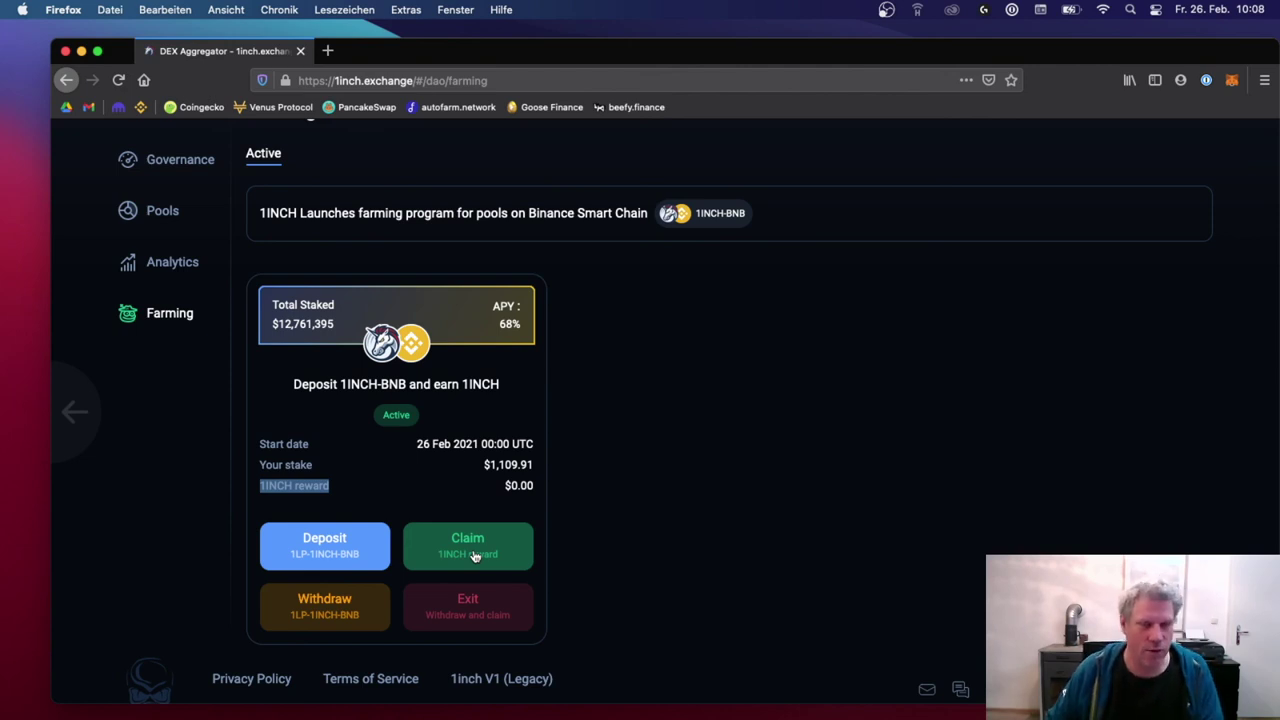
Step: Go back to the Pools list and check the 1INCH-BNB pool's 0 / $1,110 liquidity
{"action": "left_click", "coordinate": [162, 211]}
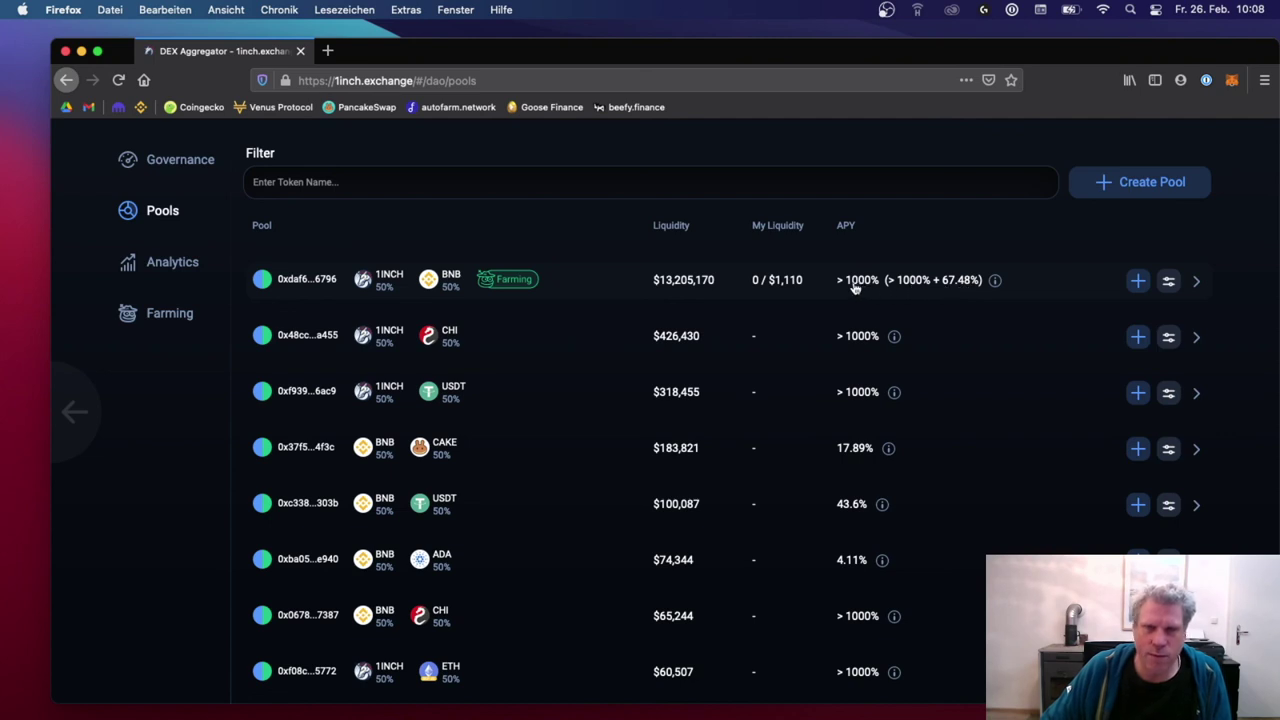
{"action": "mouse_move", "coordinate": [797, 282]}
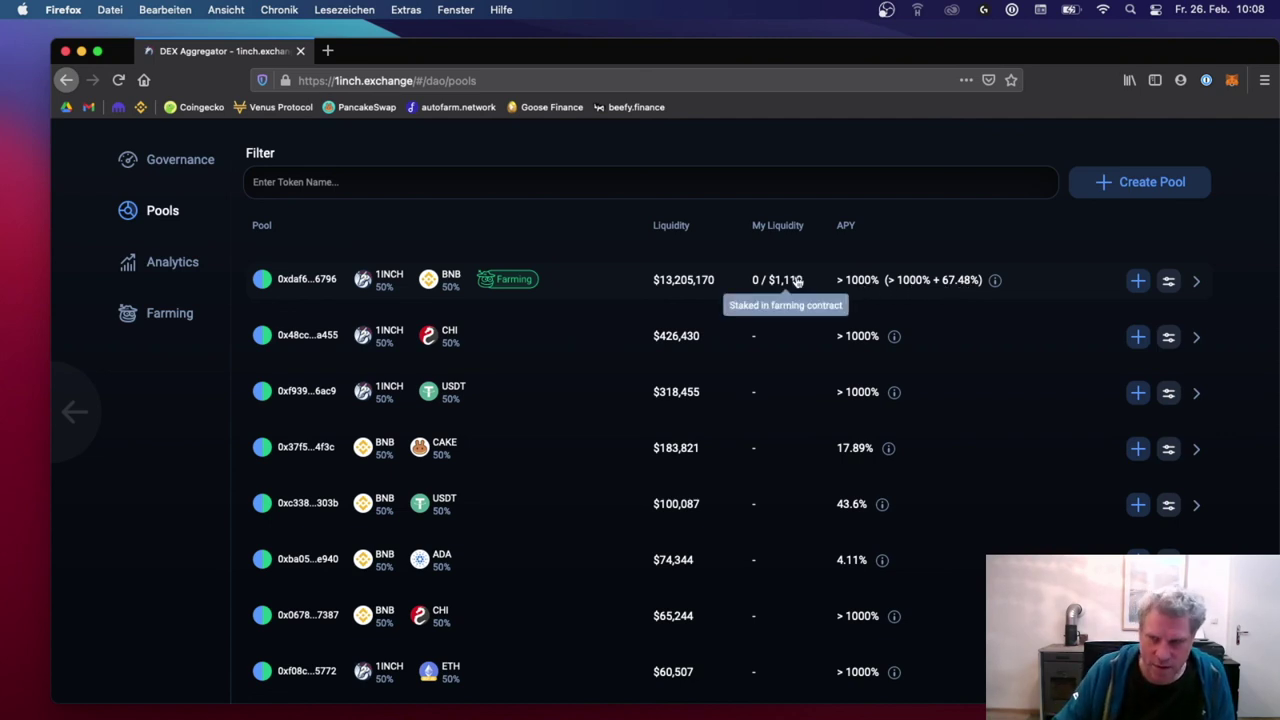